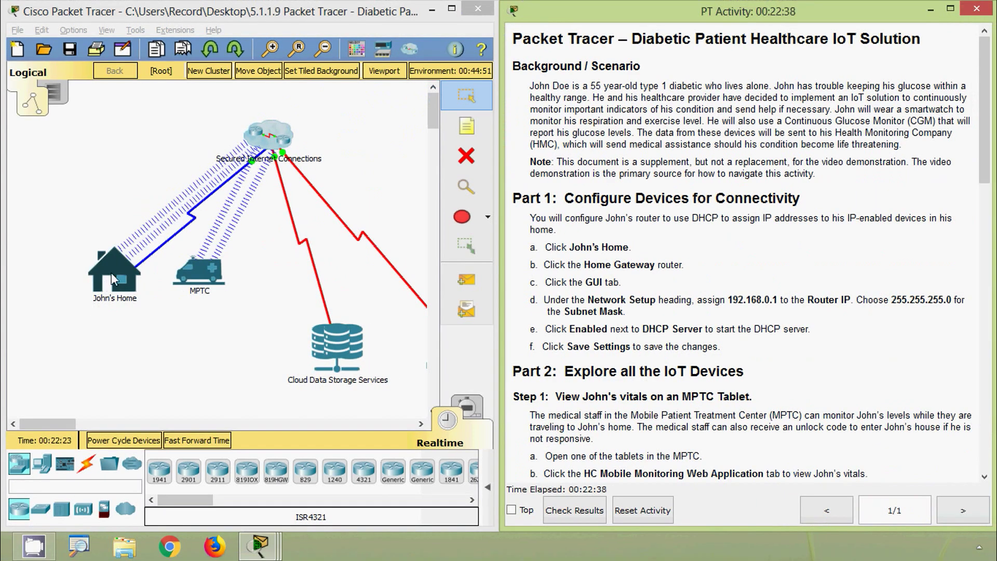
- Open the Home Gateway router inside the patient's home and bring up its GUI configuration page
left_click(111, 273)
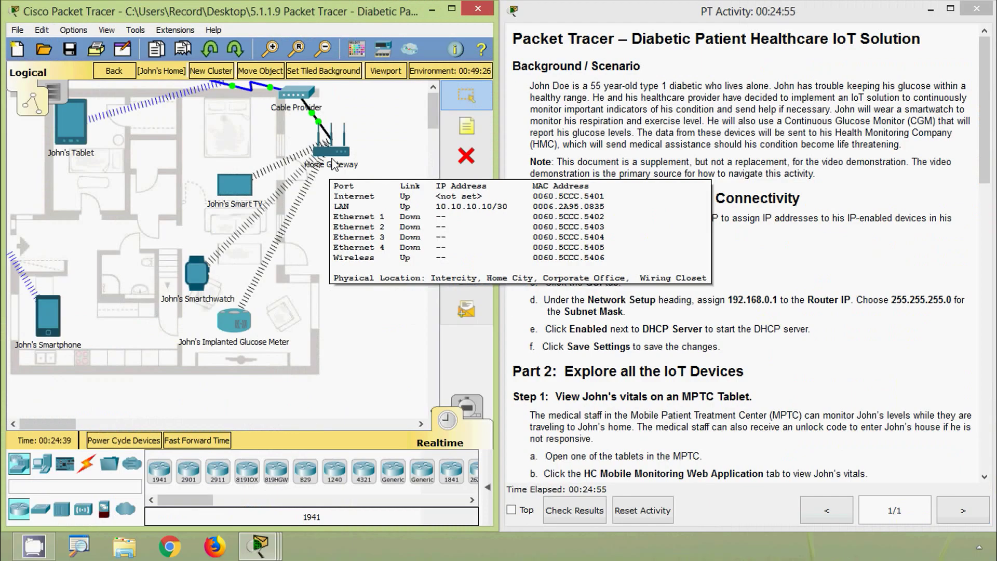
left_click(372, 132)
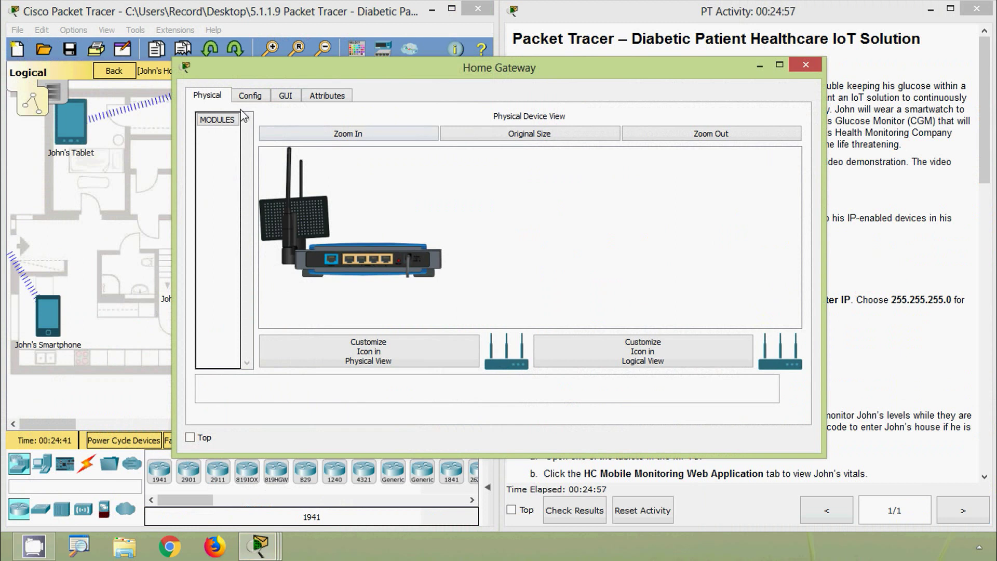
left_click(285, 97)
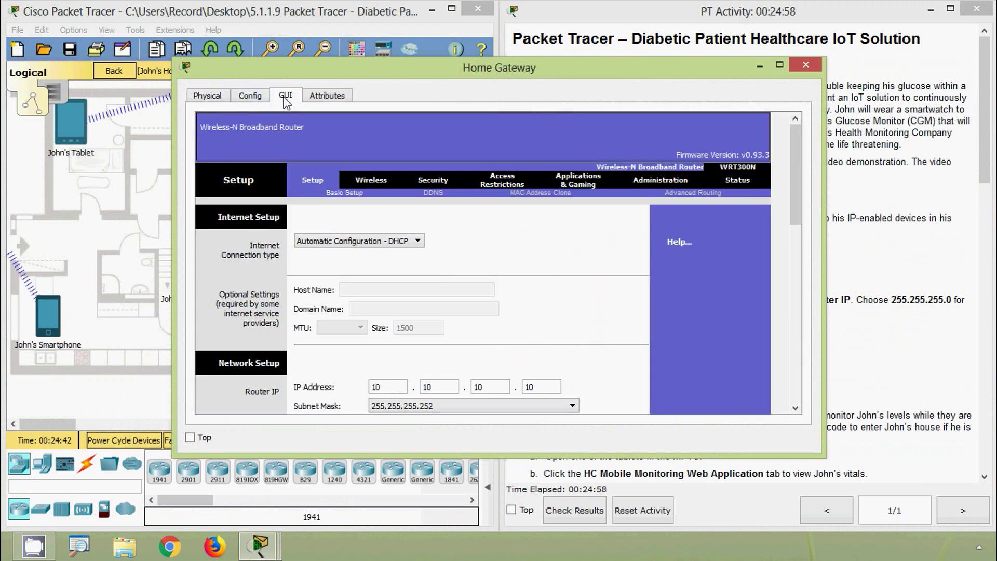
left_click_drag(394, 76, 404, 51)
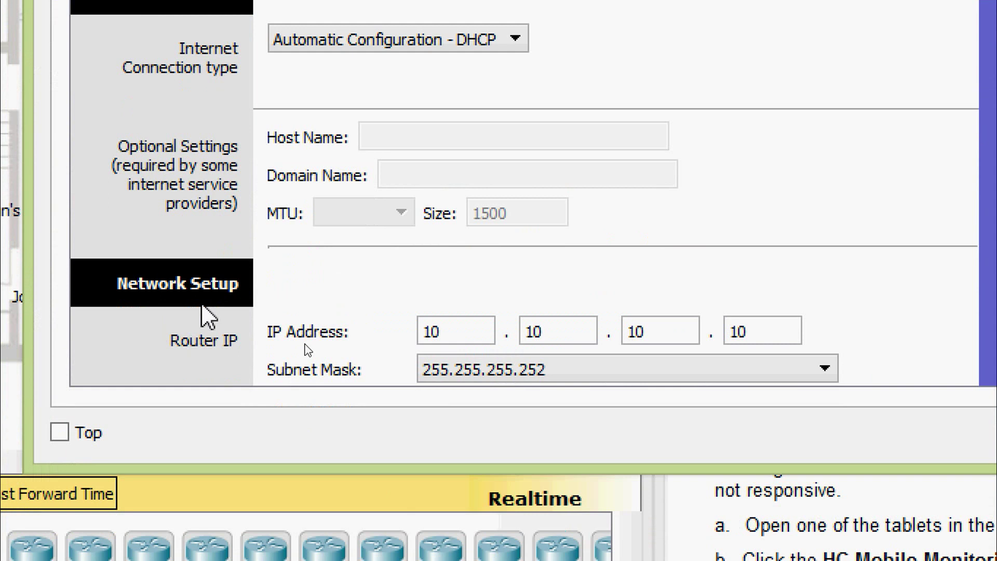
- Set the Home Gateway's router IP address to 192.168.0.1 and its subnet mask to 255.255.255.0
scroll(540, 286, "down", 3)
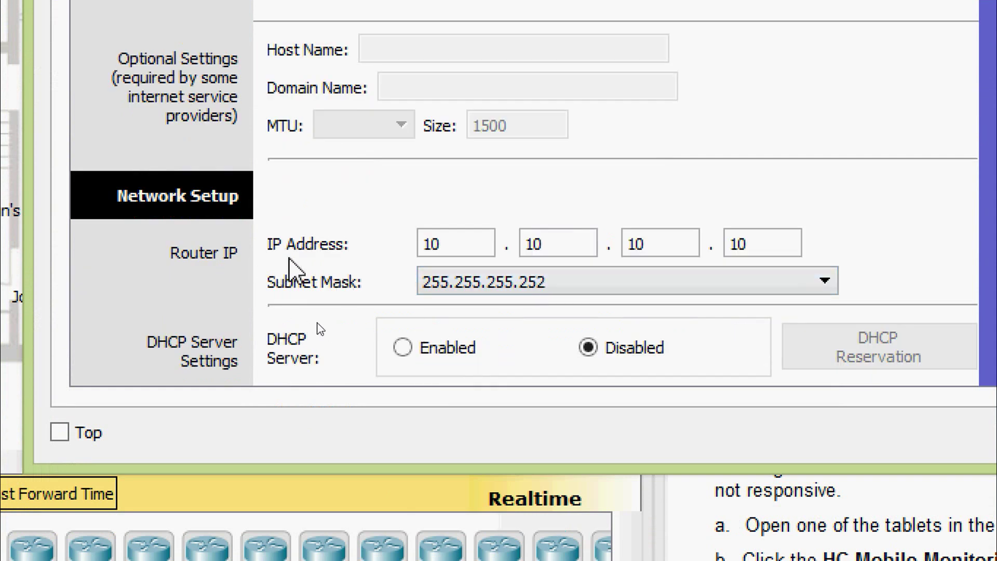
left_click(461, 244)
left_click_drag(461, 244, 372, 250)
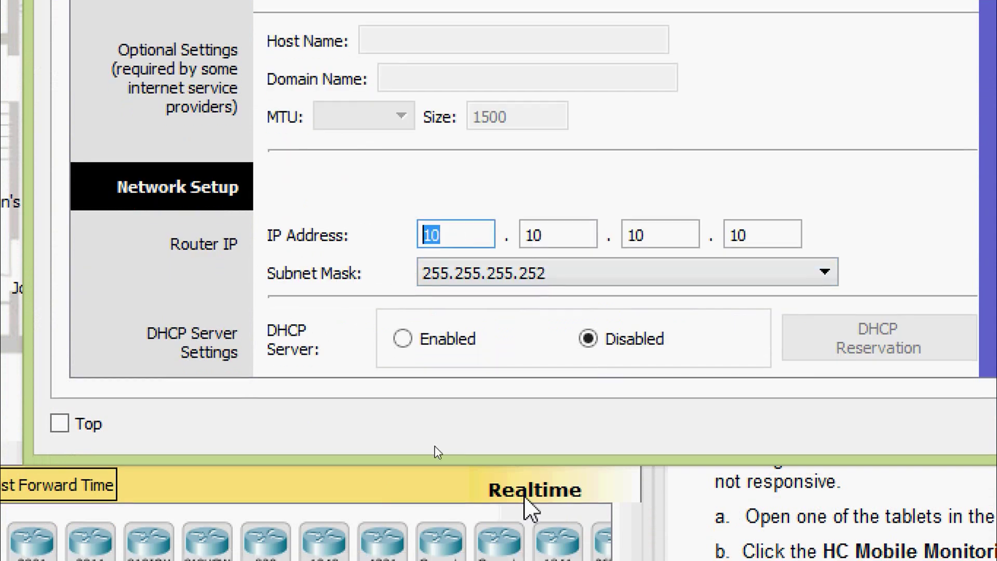
type("192")
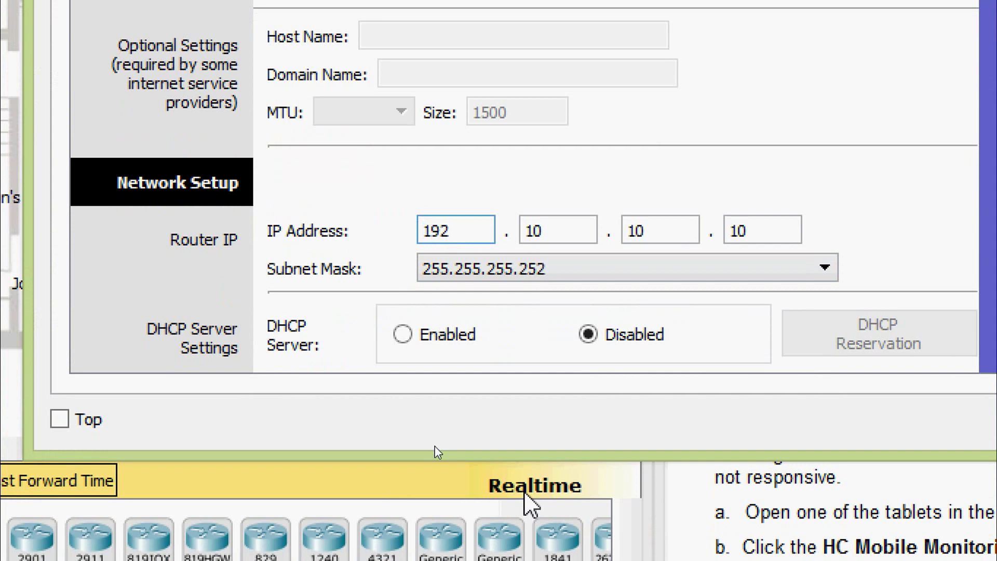
key("Tab")
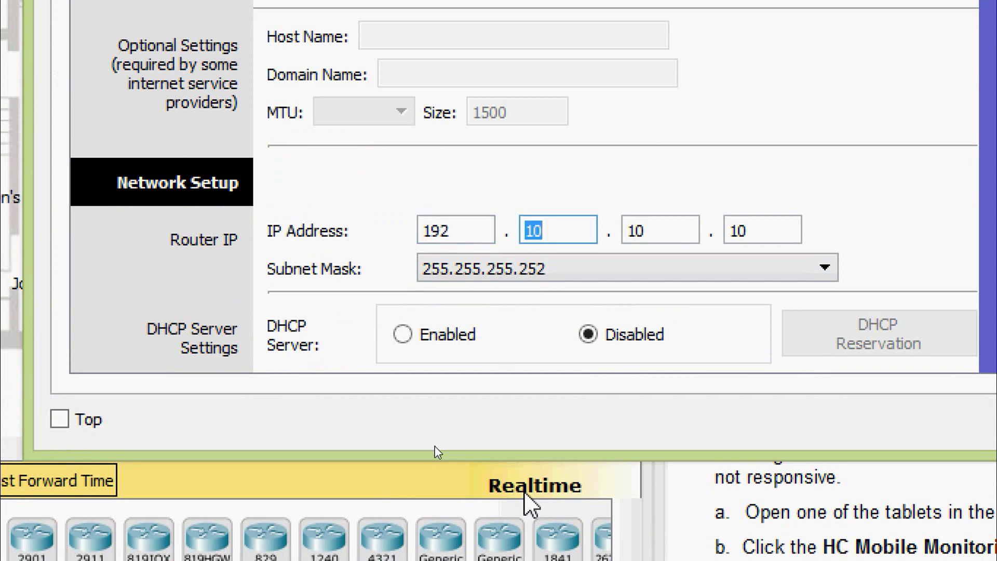
type("168")
key("Tab")
type("0")
key("Tab")
type("1")
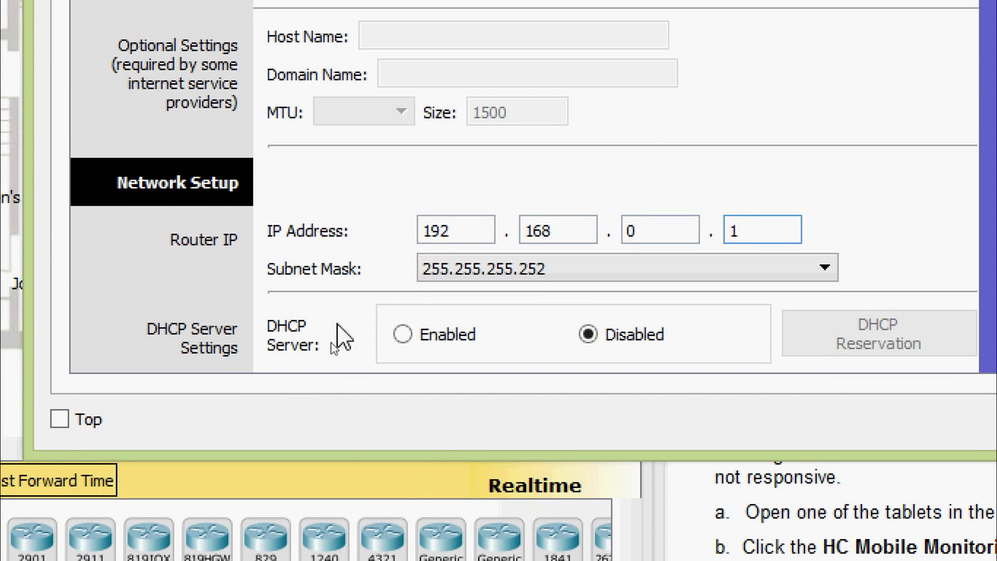
left_click(794, 280)
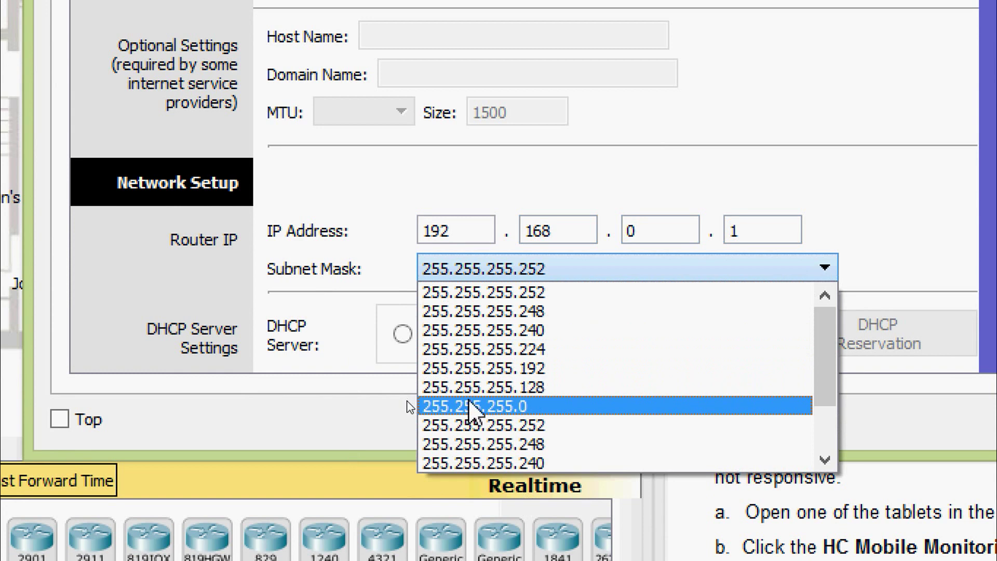
left_click(510, 406)
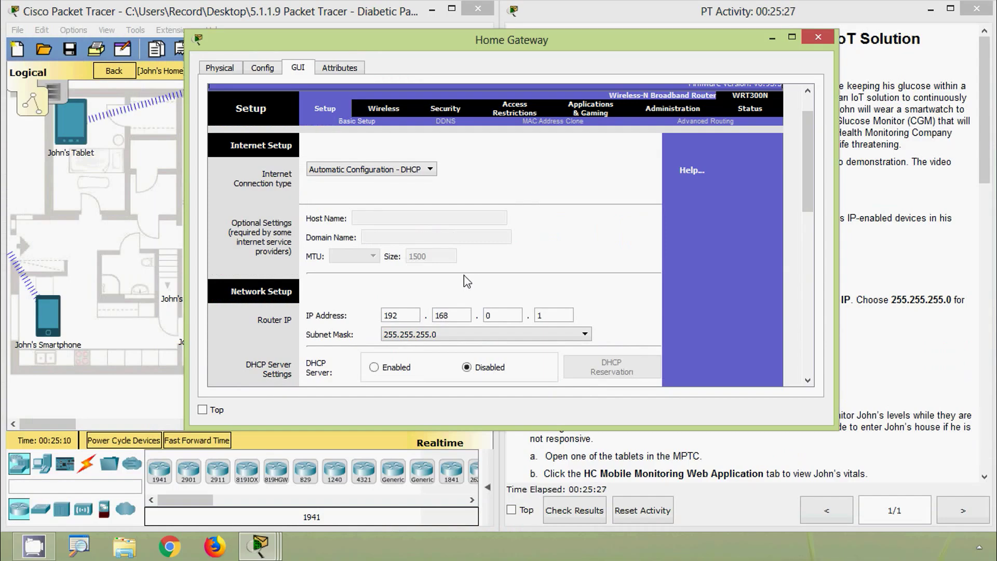
- Enable the DHCP server on the Home Gateway, save the router settings and close its window
left_click(772, 38)
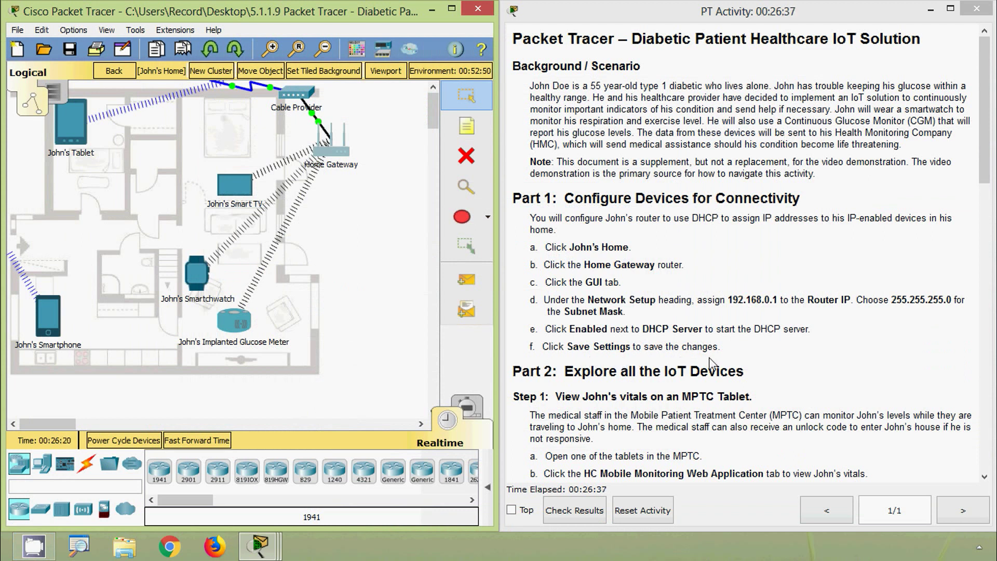
left_click(334, 151)
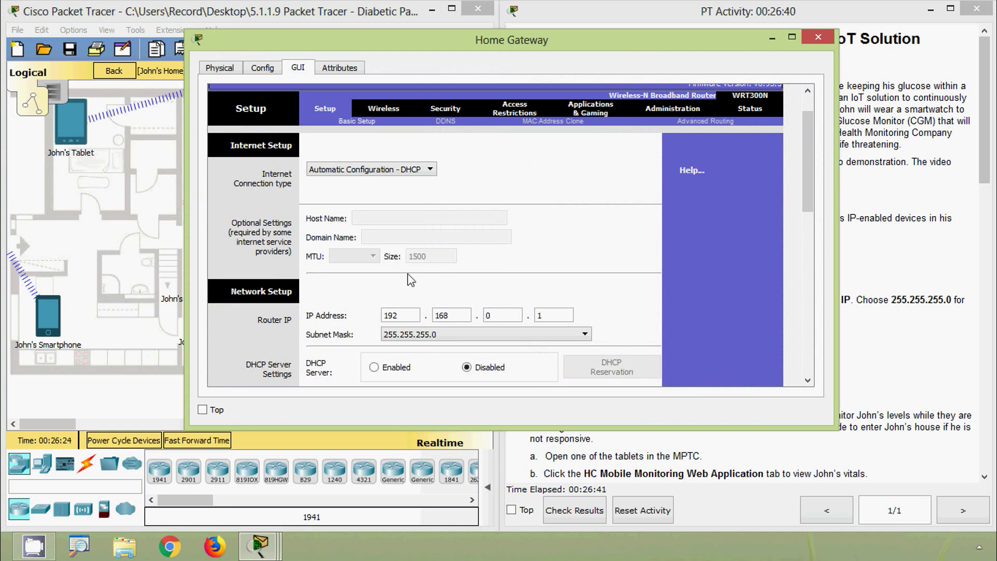
scroll(387, 296, "down", 6)
scroll(314, 283, "down", 2)
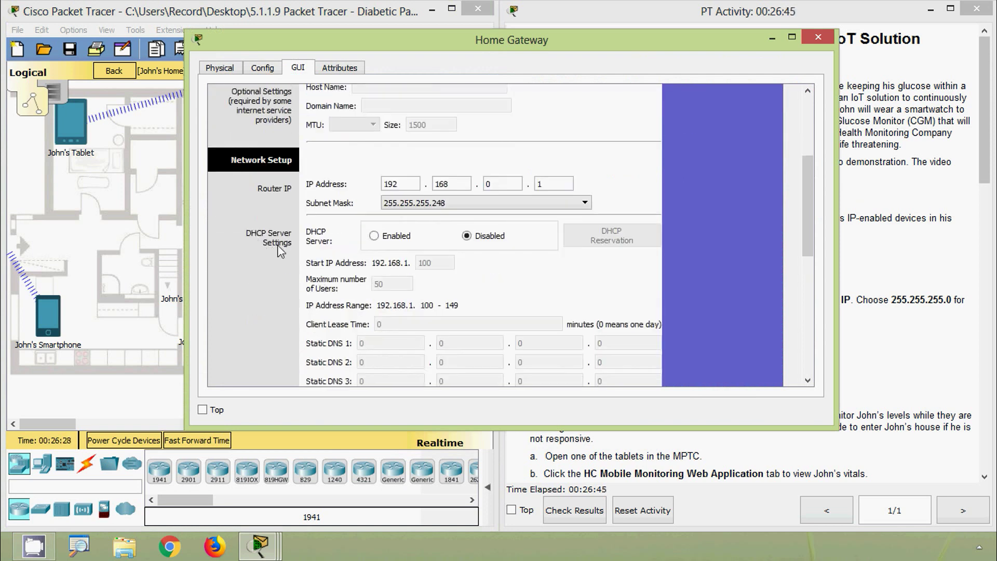
left_click(374, 235)
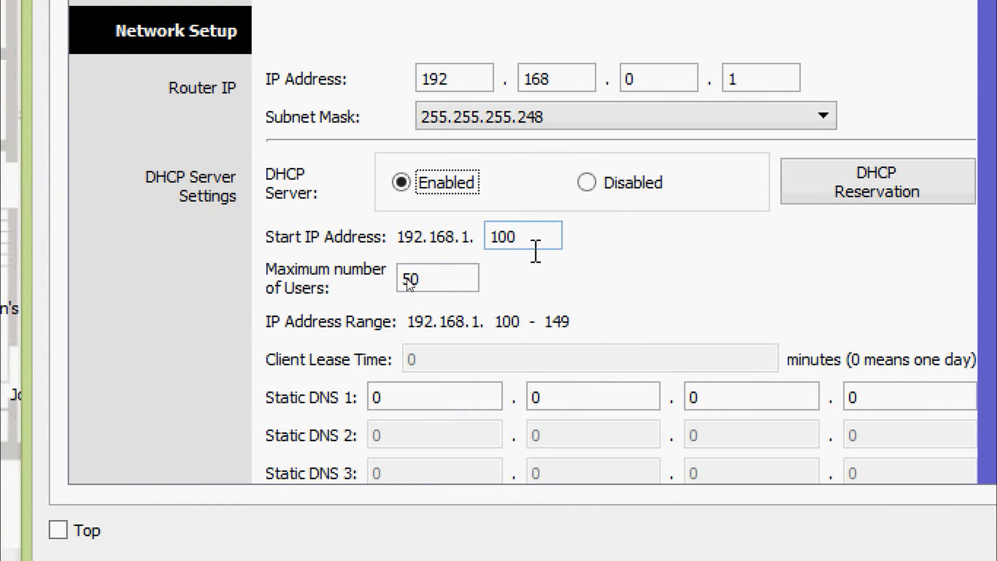
left_click(430, 277)
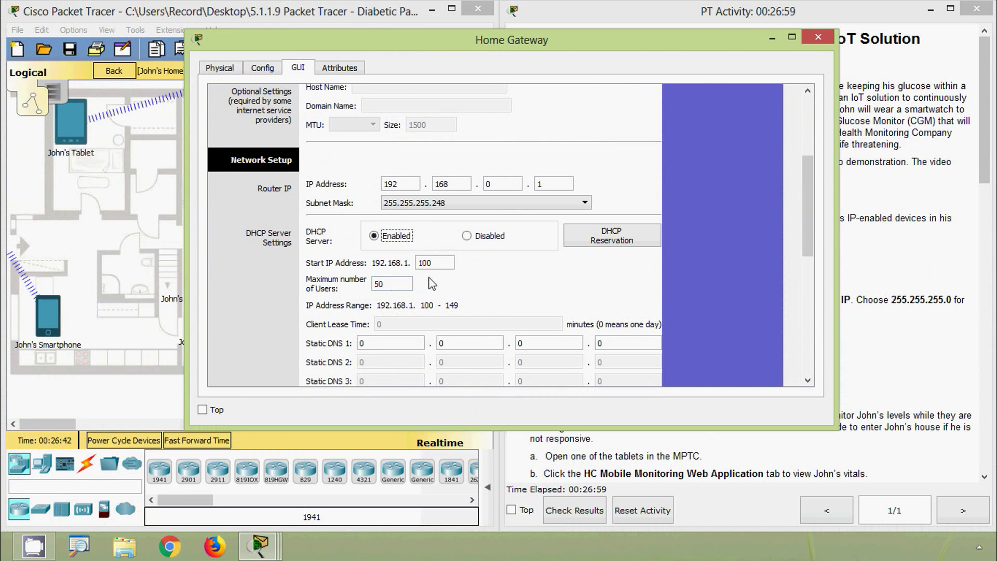
left_click_drag(805, 226, 812, 349)
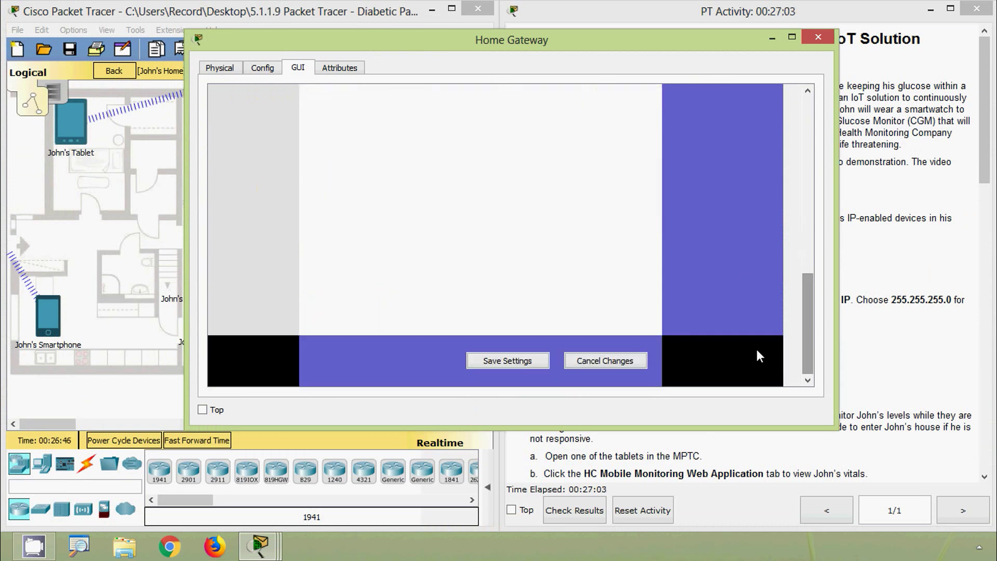
left_click(520, 367)
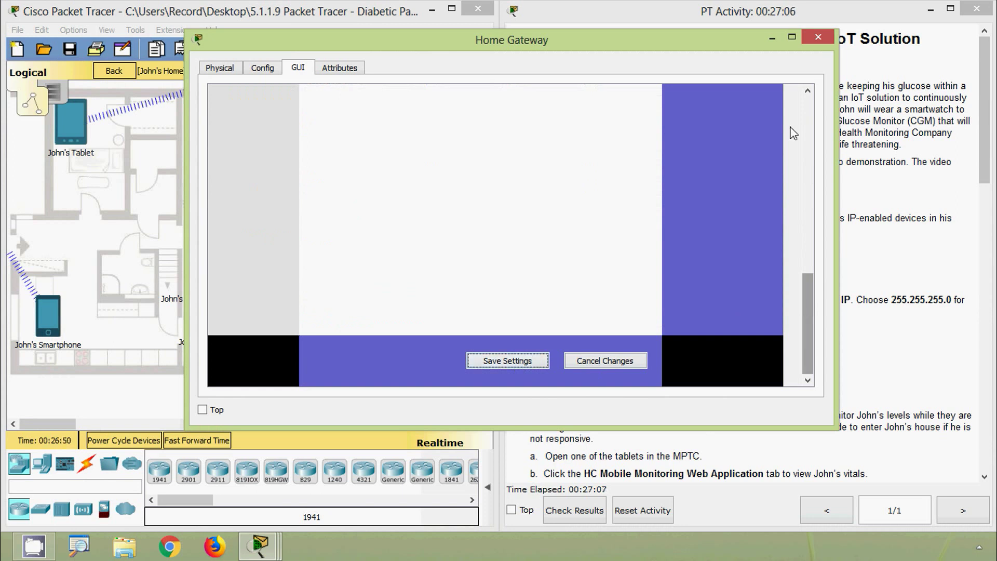
left_click(817, 37)
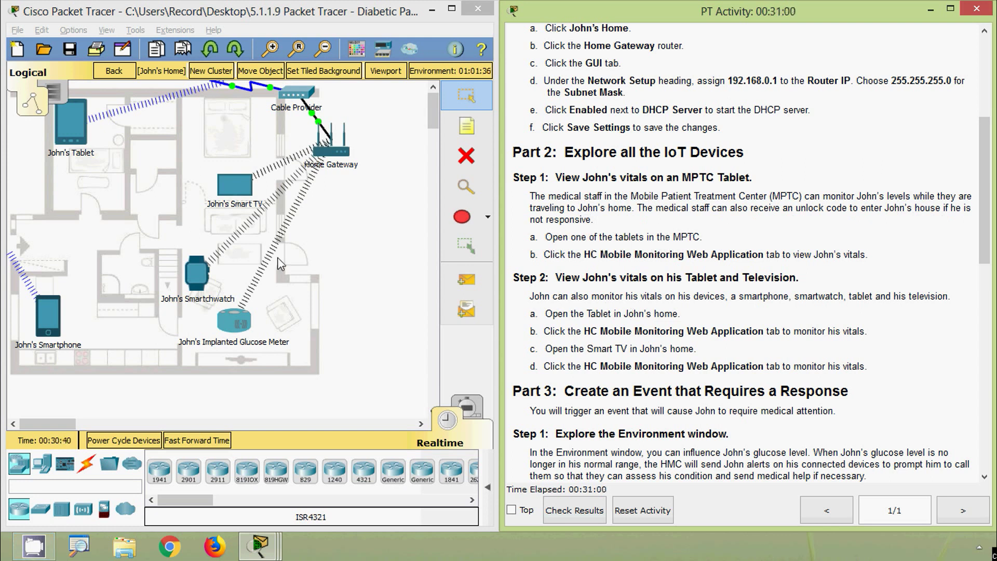
- View the patient's vitals in the HC Mobile Monitoring Web Application on MPTC Tablet #1 in the ambulance
left_click(123, 73)
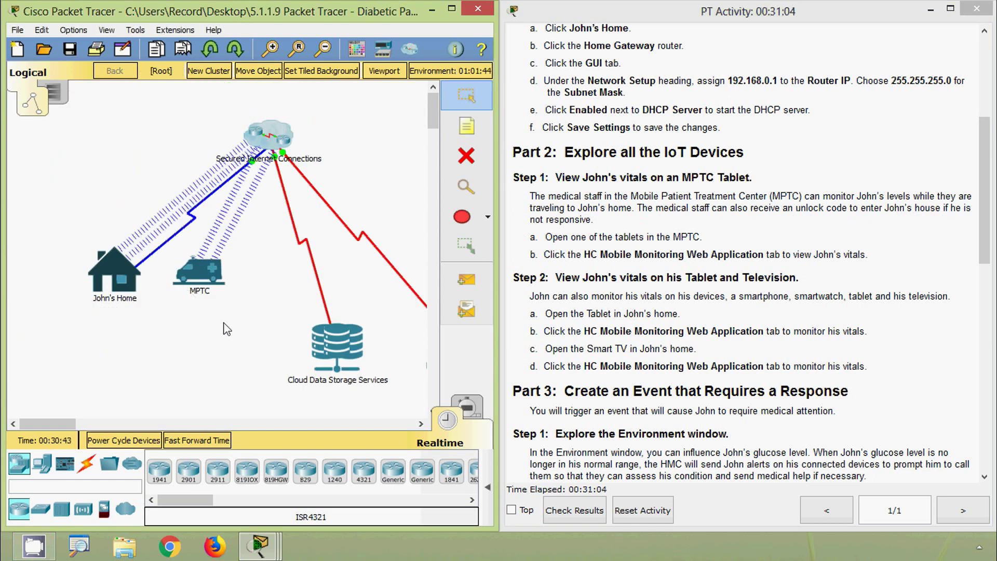
left_click(207, 272)
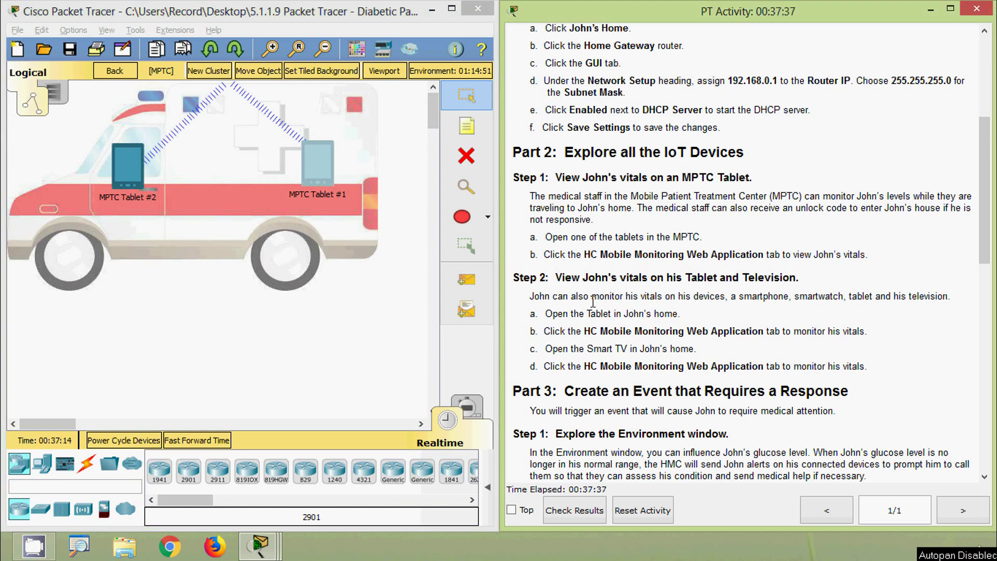
left_click(374, 325)
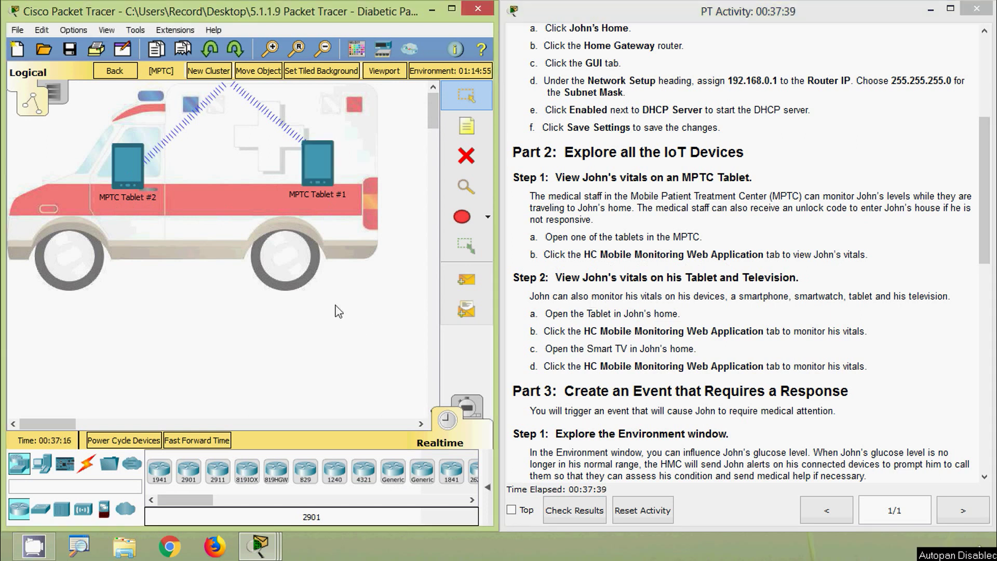
left_click(320, 173)
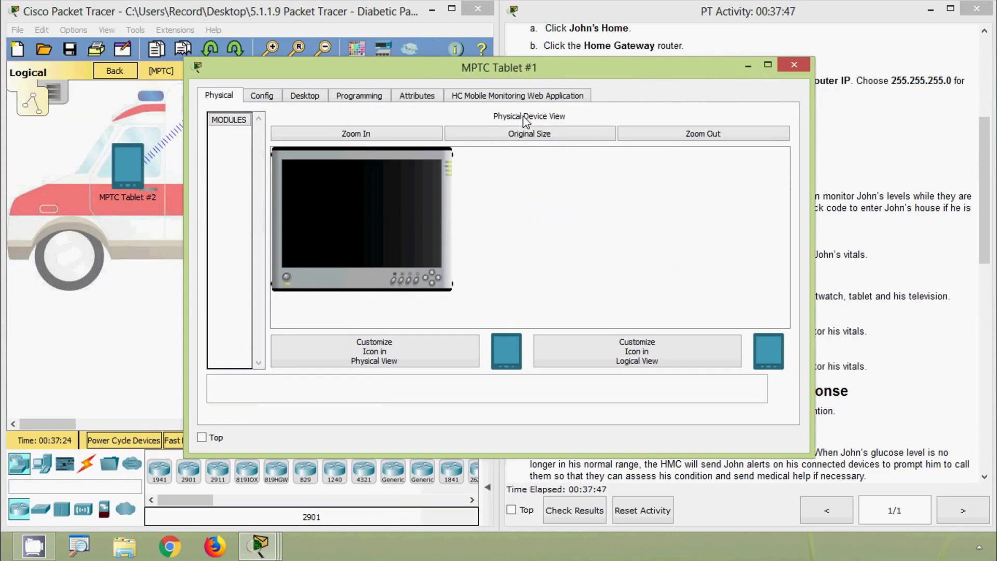
left_click(530, 106)
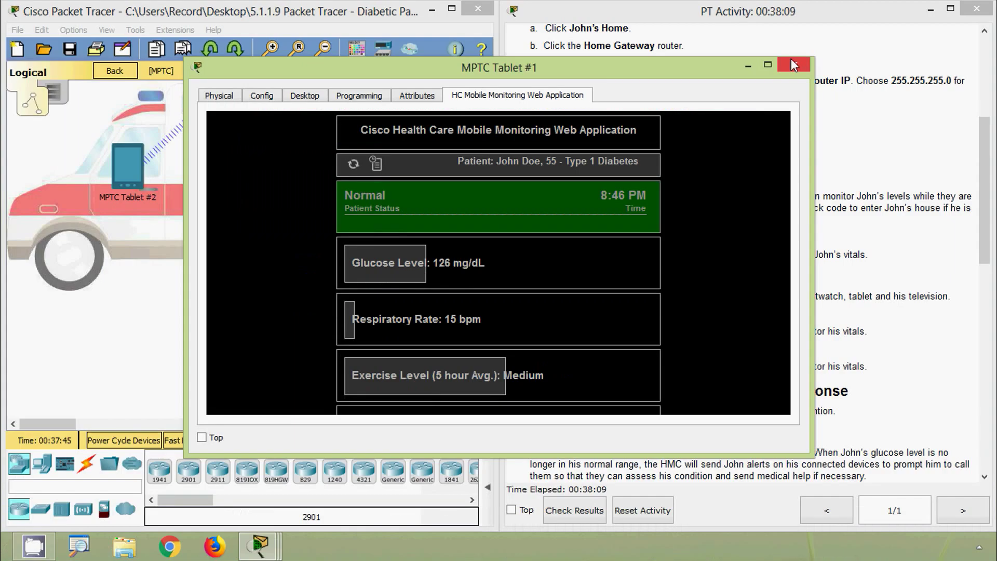
left_click(793, 65)
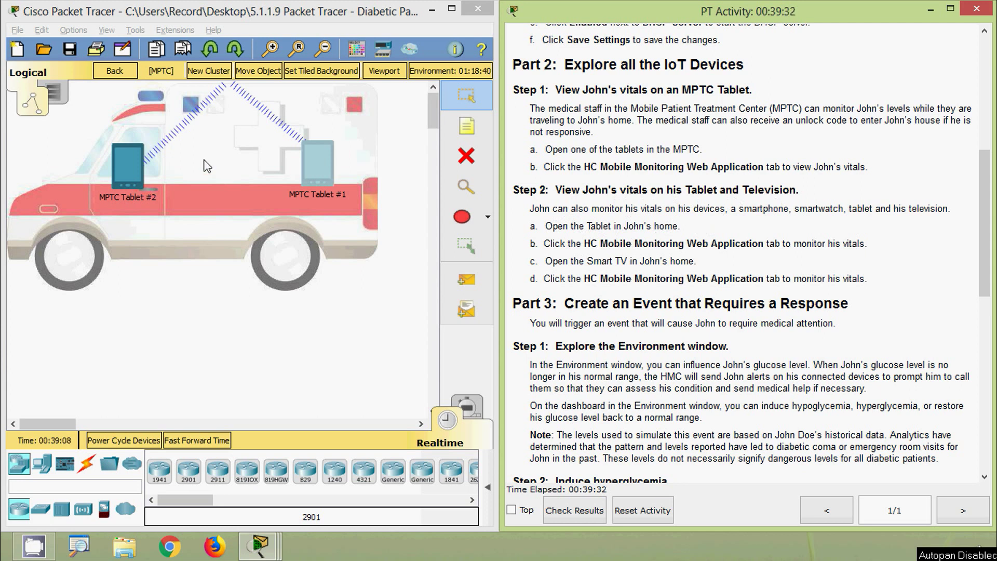
- View the vitals in the HC Mobile Monitoring Web Application on the tablet in the patient's home
left_click(113, 73)
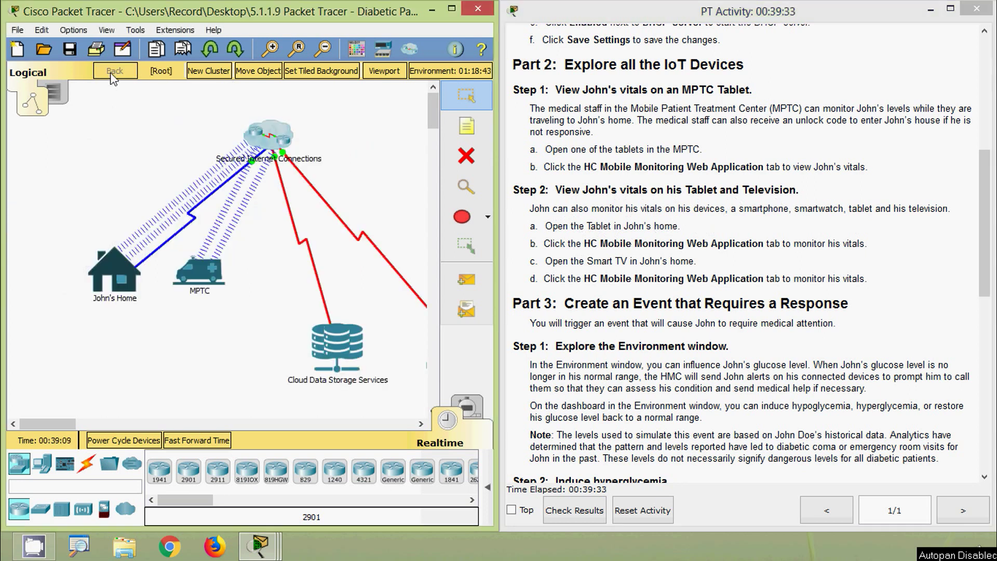
double_click(116, 254)
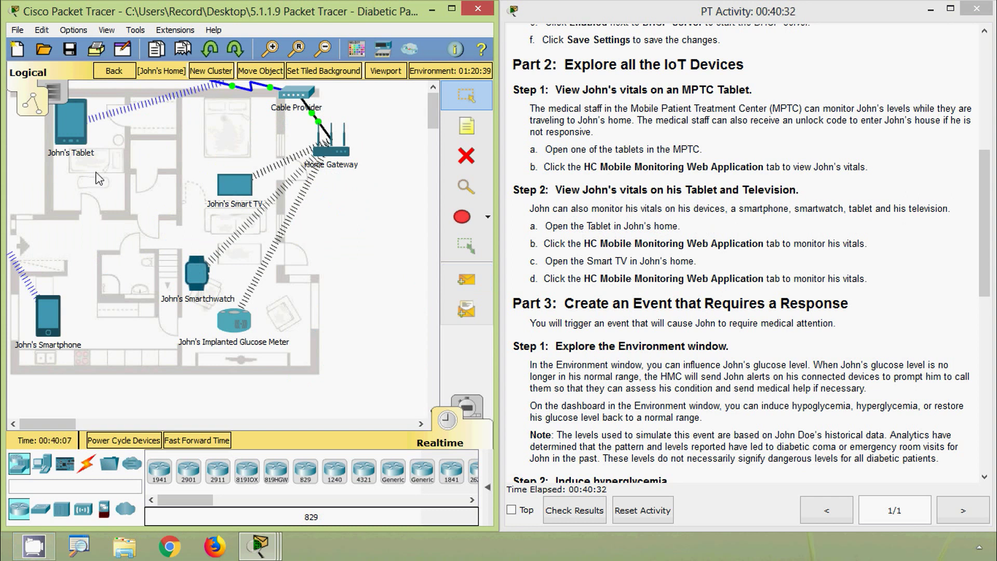
left_click(76, 129)
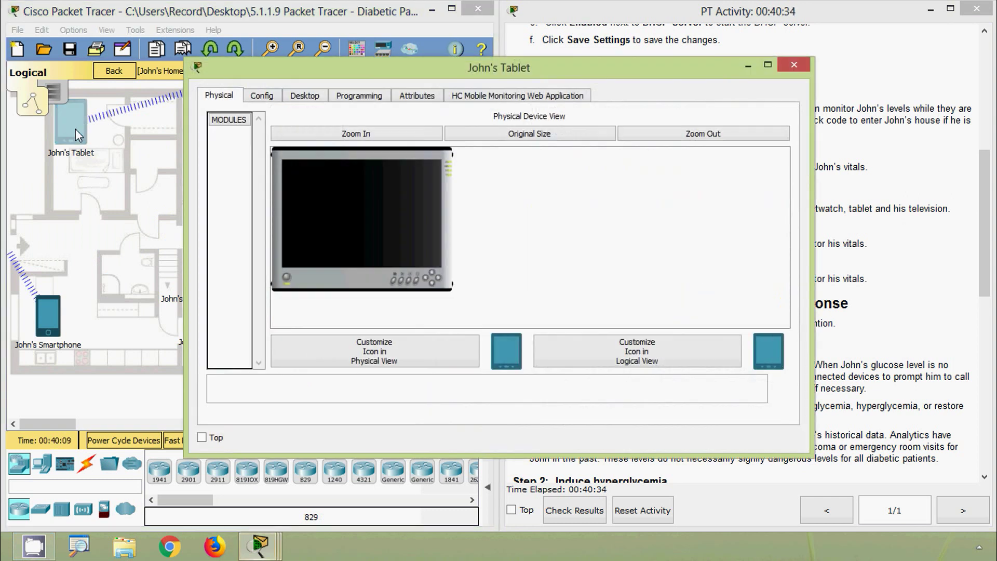
left_click(824, 232)
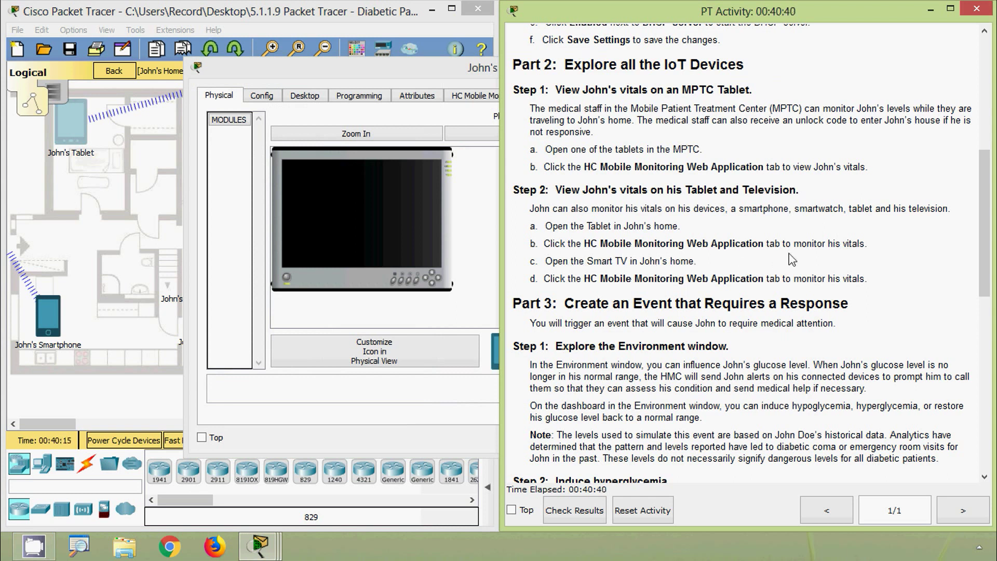
left_click(435, 81)
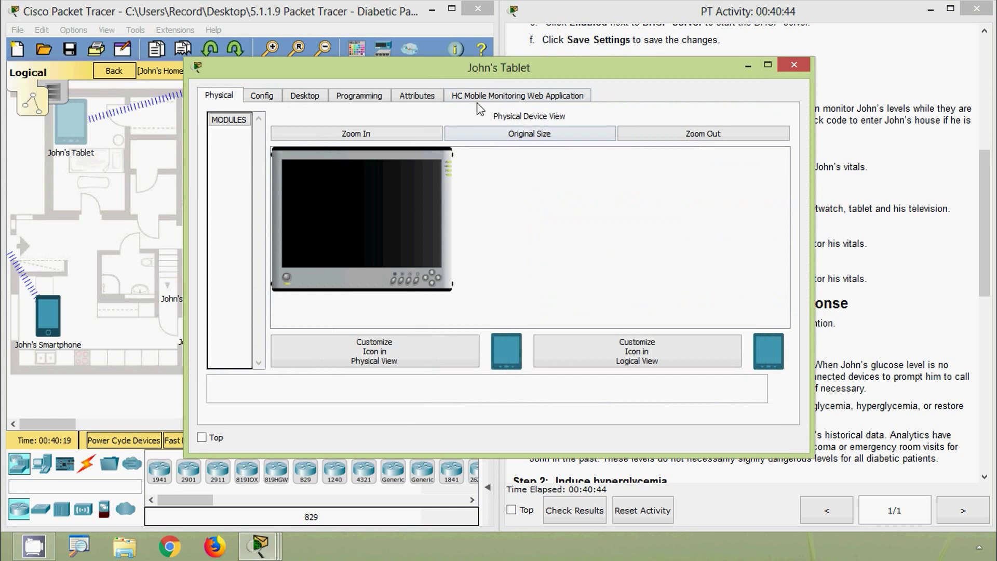
left_click(538, 102)
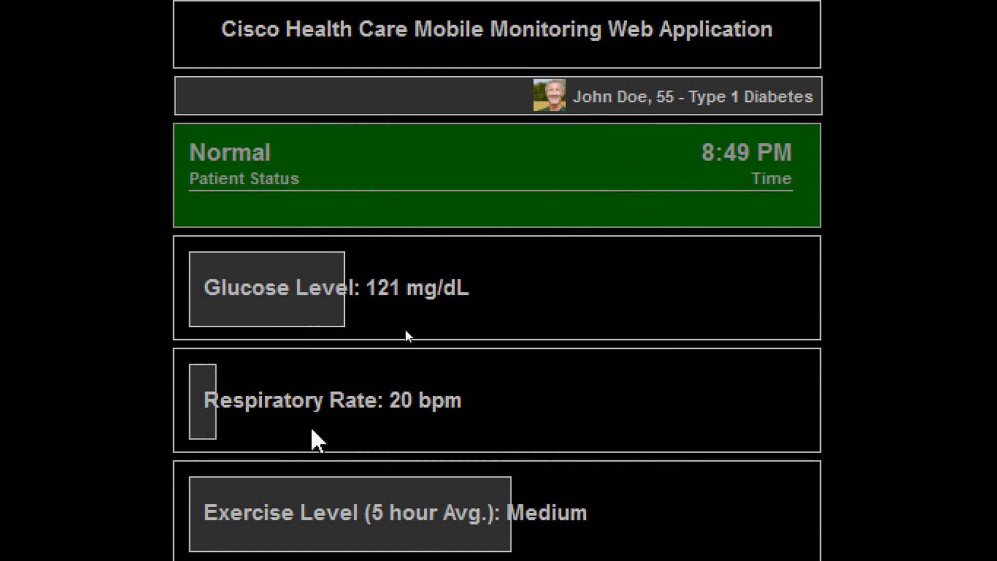
scroll(403, 445, "down", 1)
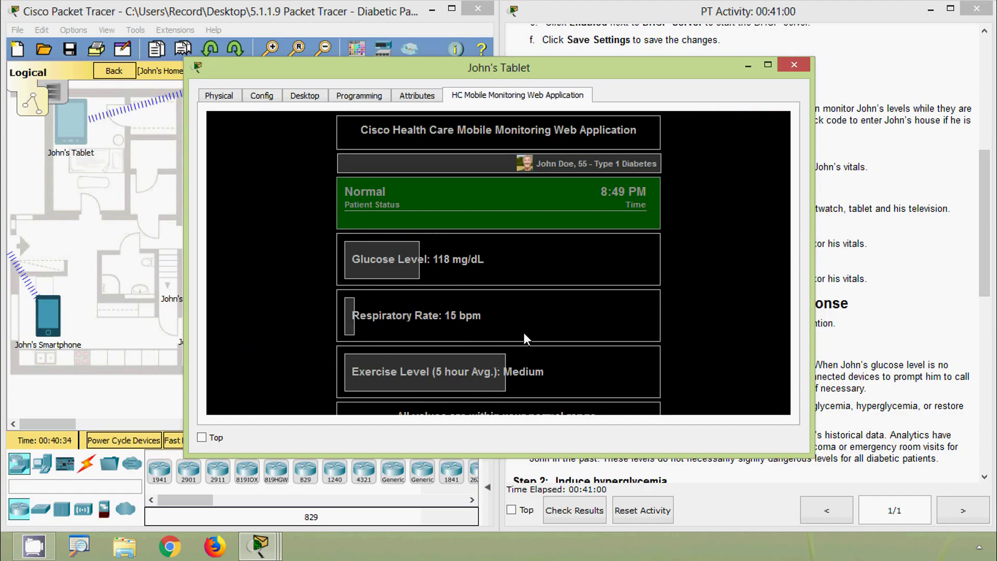
left_click(794, 64)
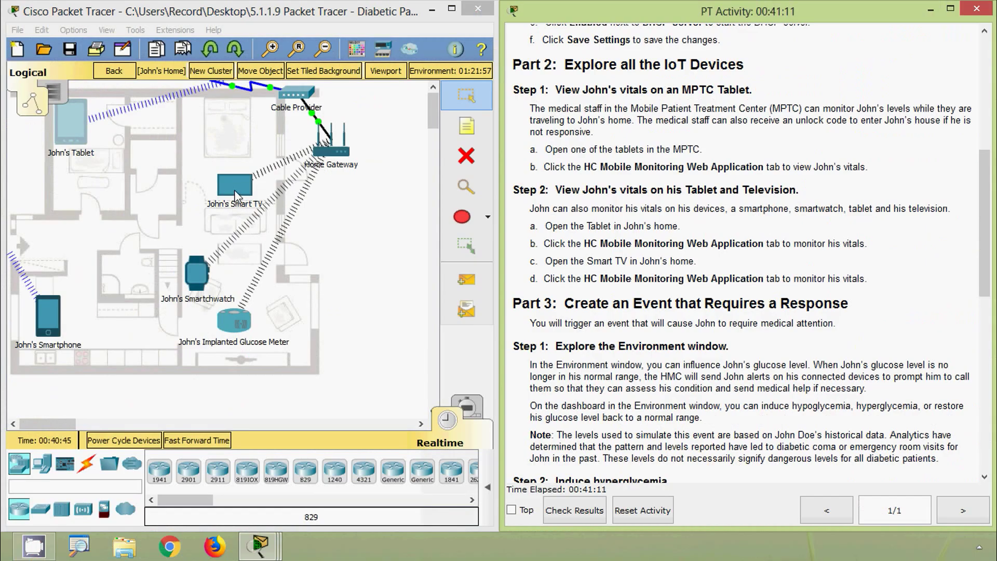
- Open the Smart TV in the patient's home to check the patient's vitals
left_click(234, 196)
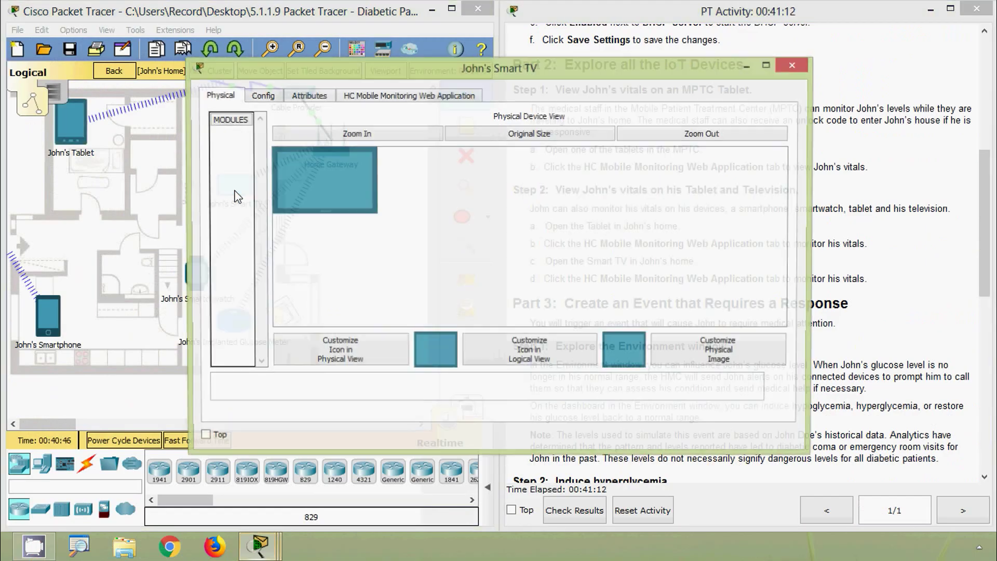
left_click(866, 324)
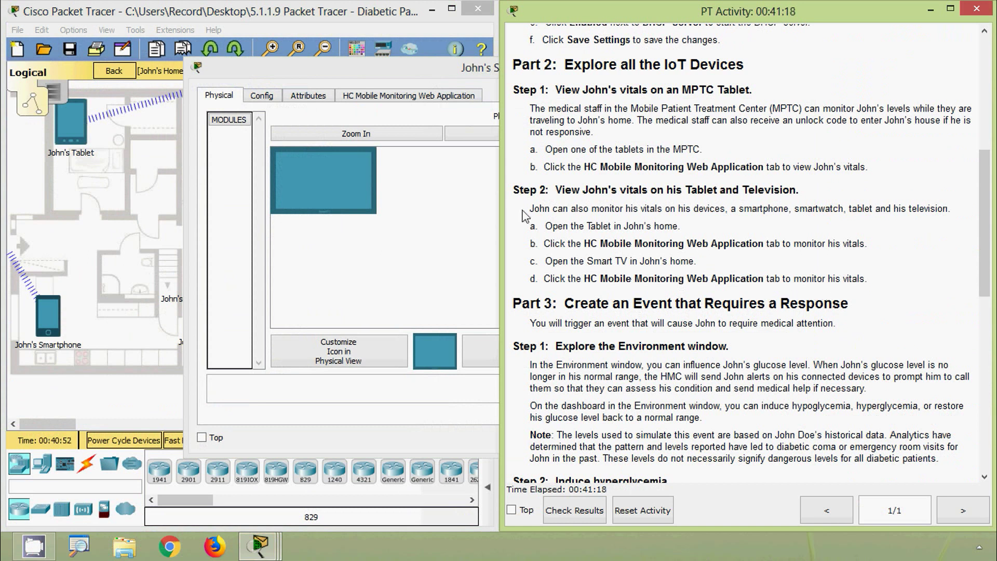
left_click(371, 78)
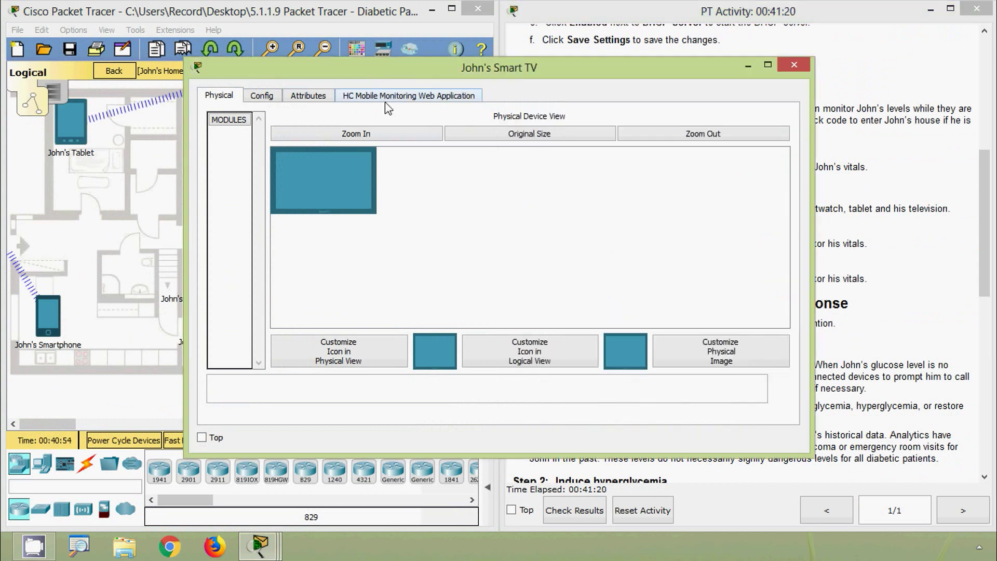
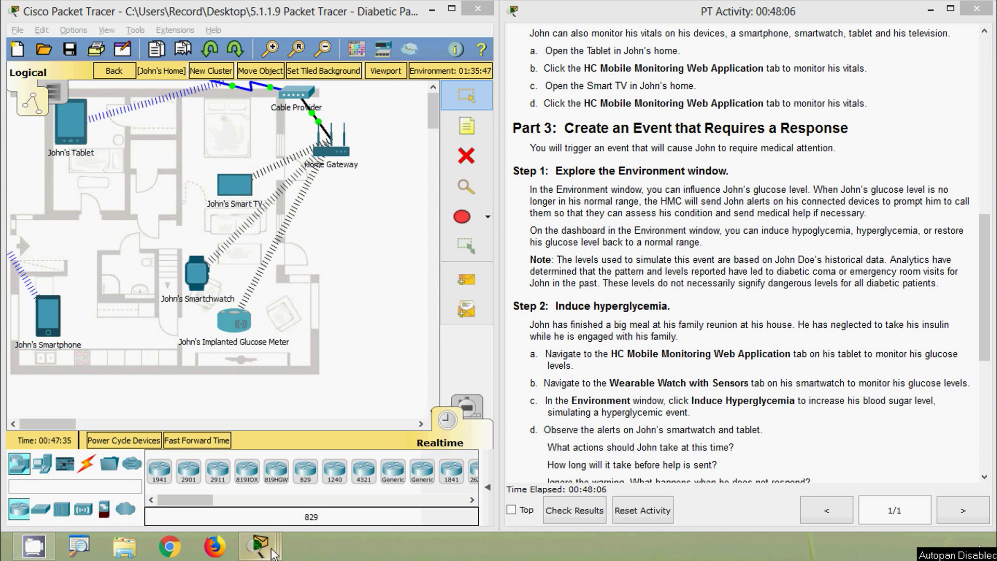
- Open the Environment window to examine its Condition Controller Dashboard
mouse_move(259, 545)
left_click(134, 490)
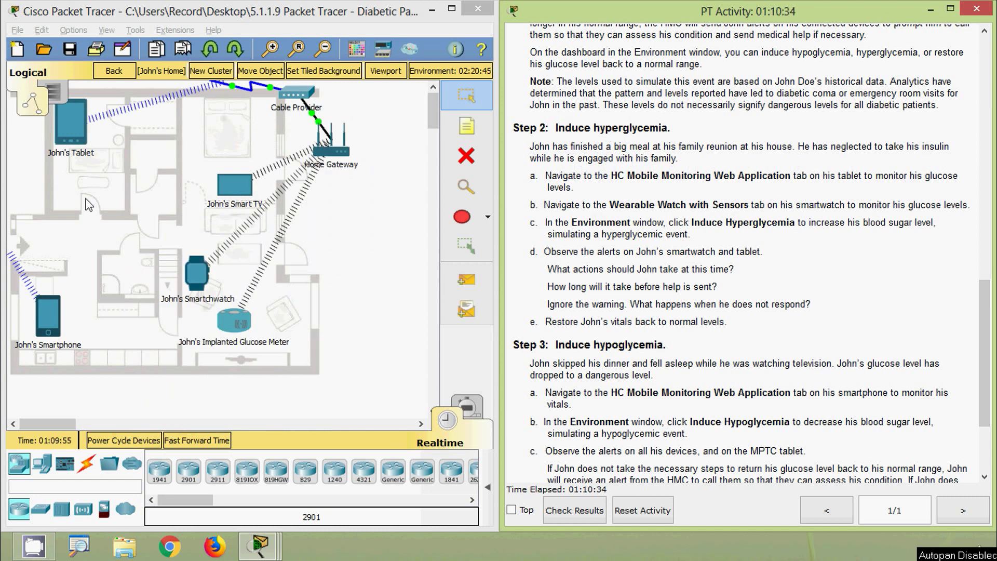
- View the patient's glucose level in the HC Mobile Monitoring Web Application on the home tablet, then close the tablet's window
left_click(79, 135)
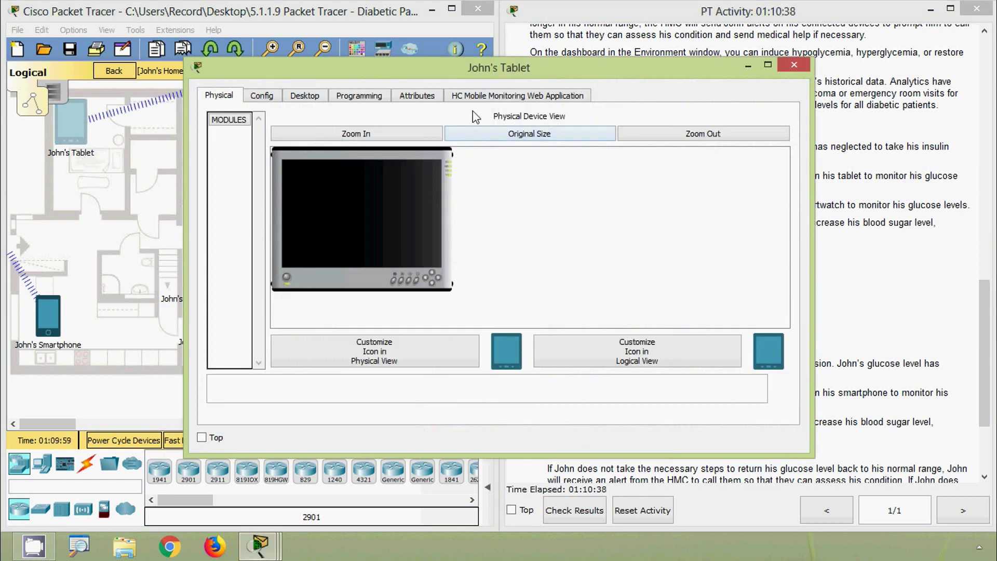
left_click(535, 101)
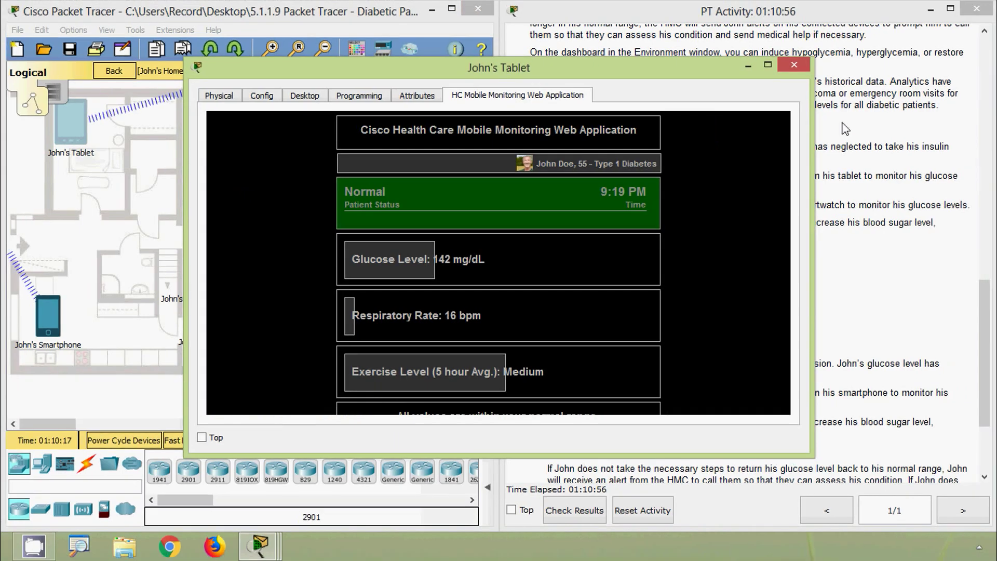
left_click(794, 64)
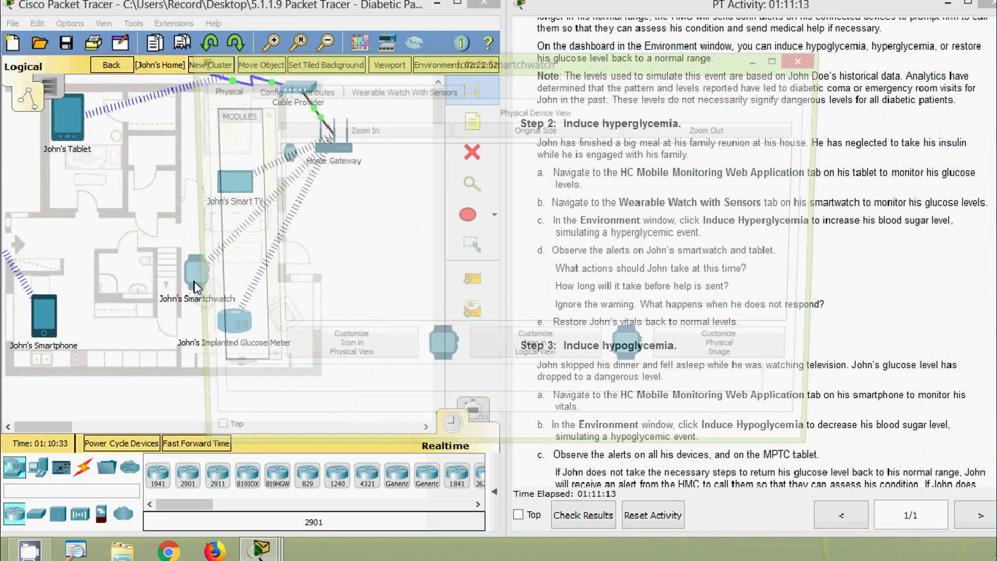
- View the Wearable Watch With Sensors readings on the patient's smartwatch and close its window
left_click(198, 283)
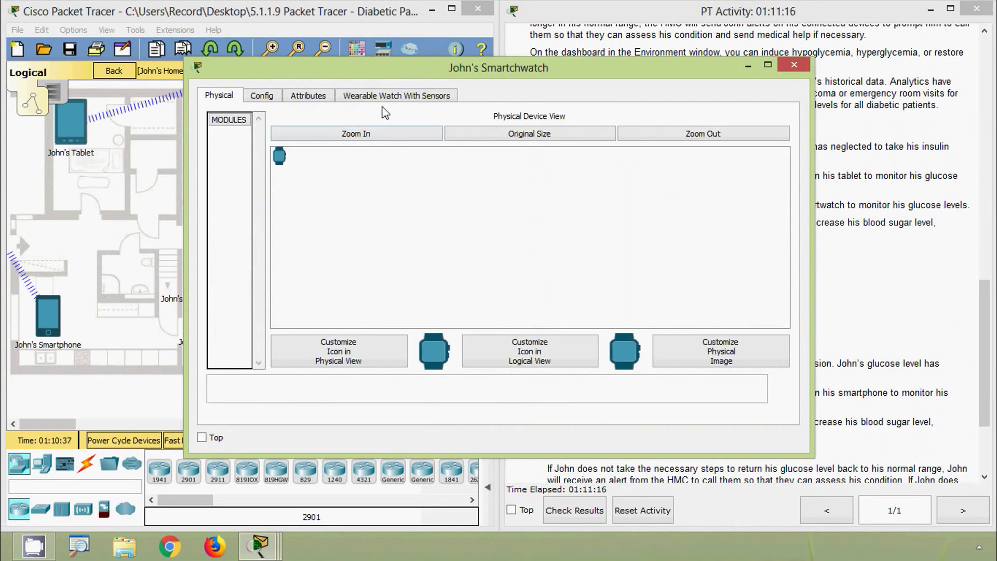
left_click(425, 97)
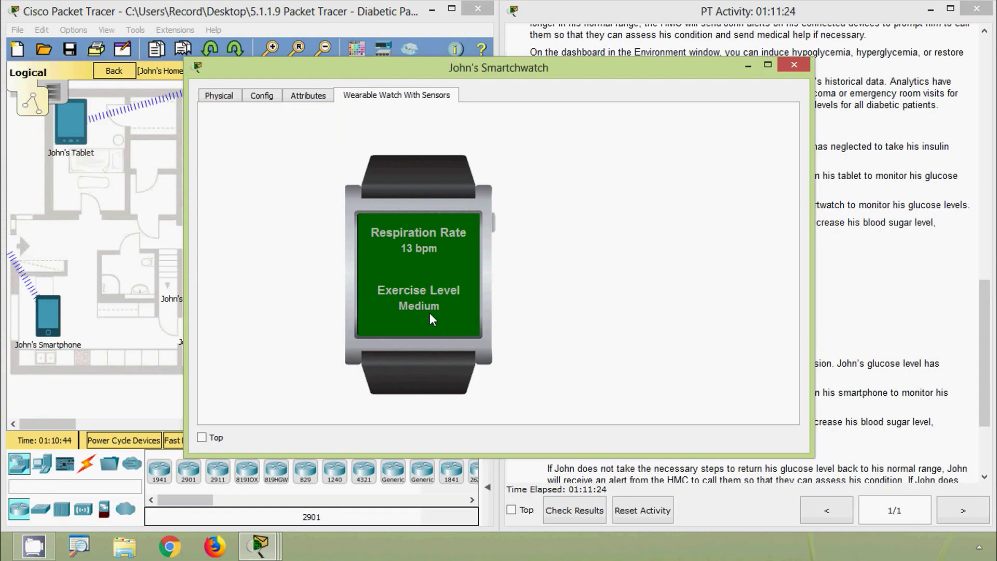
left_click(794, 64)
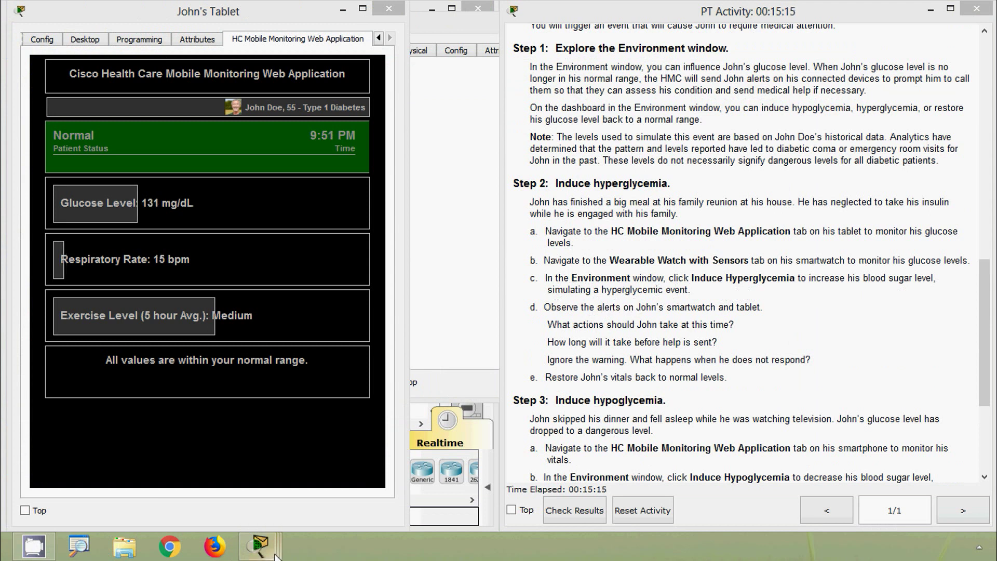
- Induce hyperglycemia from the Condition Controller Dashboard in the Environment window
mouse_move(260, 546)
left_click(123, 489)
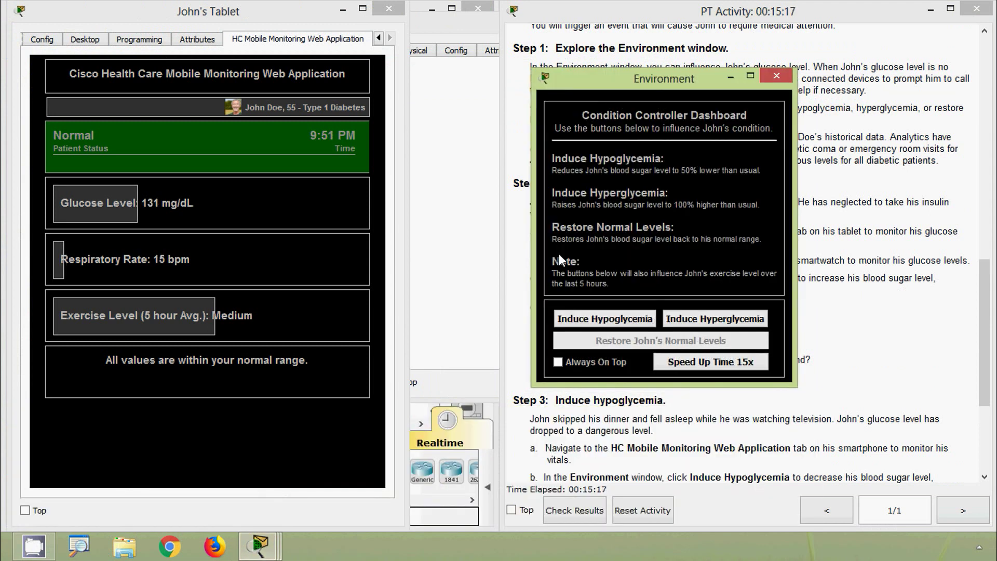
left_click_drag(615, 92, 653, 77)
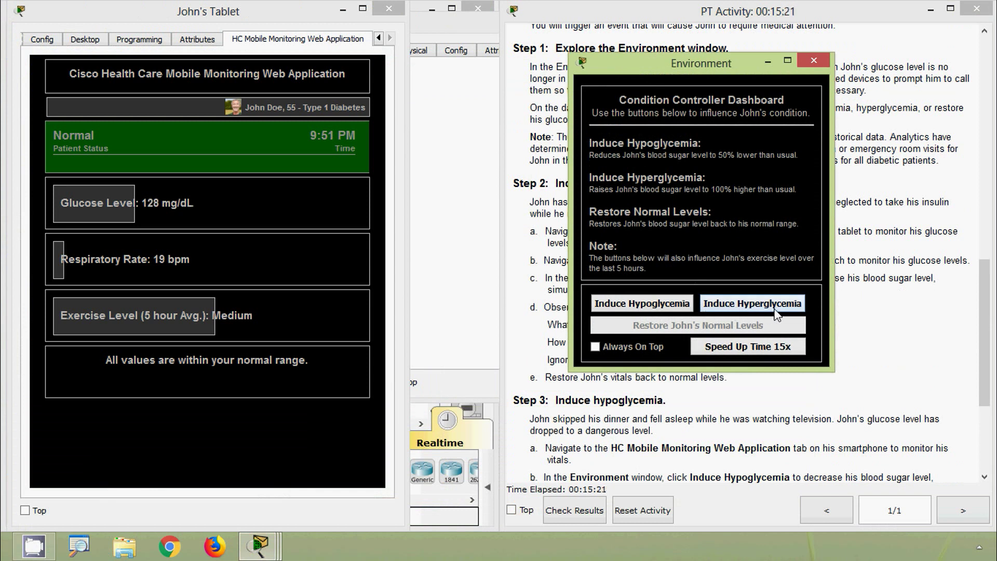
left_click(747, 310)
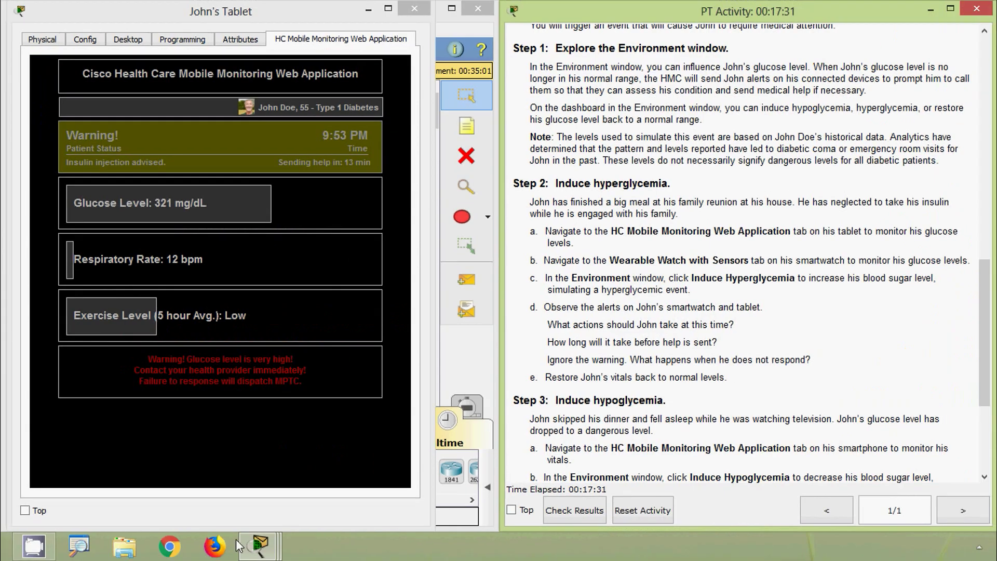
- Examine the hyperglycemia alerts on the patient's smartwatch and tablet against the activity's questions
mouse_move(254, 553)
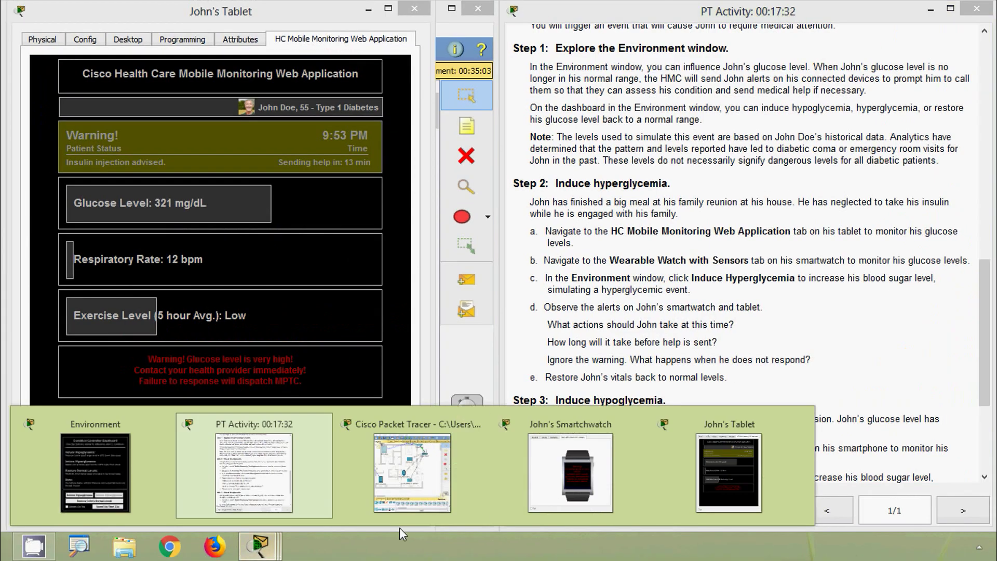
left_click(575, 480)
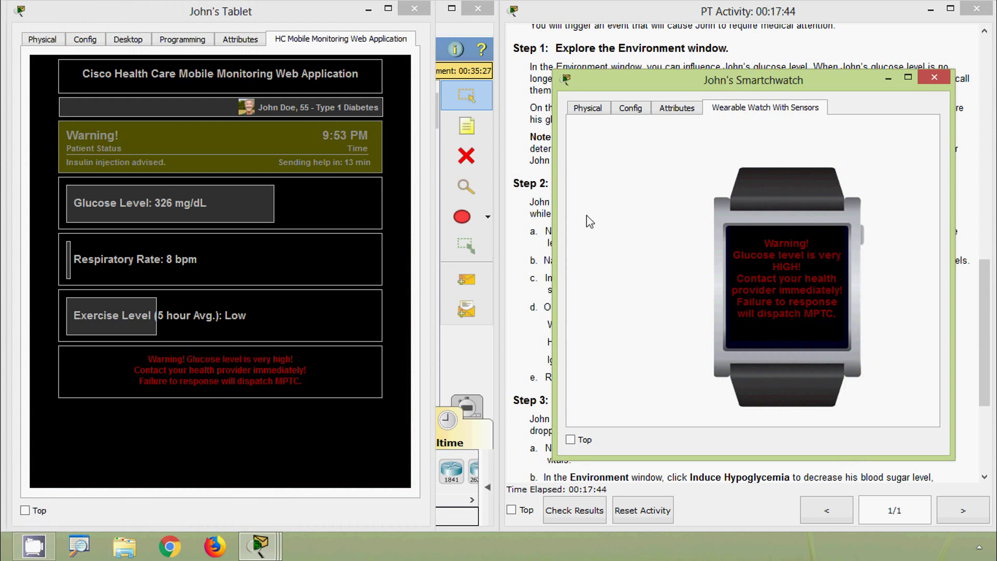
left_click(555, 358)
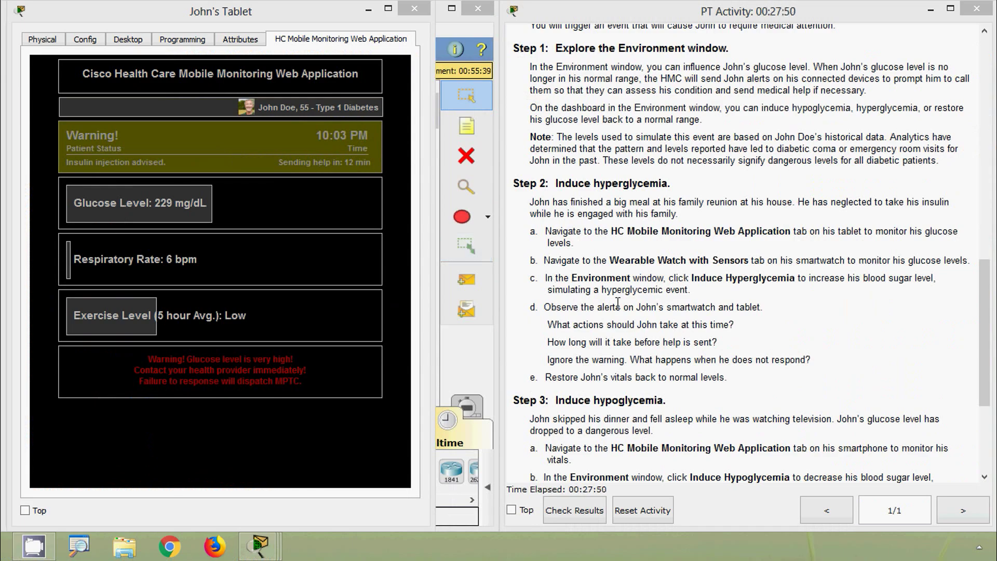
left_click(644, 343)
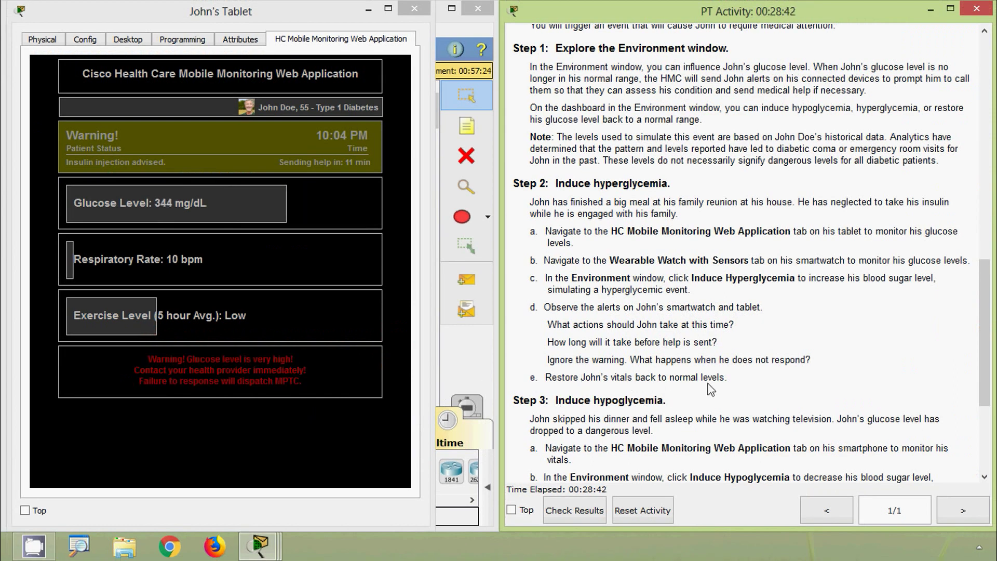
- Restore the patient's normal levels in the Environment window, and put away the Environment and tablet windows
mouse_move(258, 545)
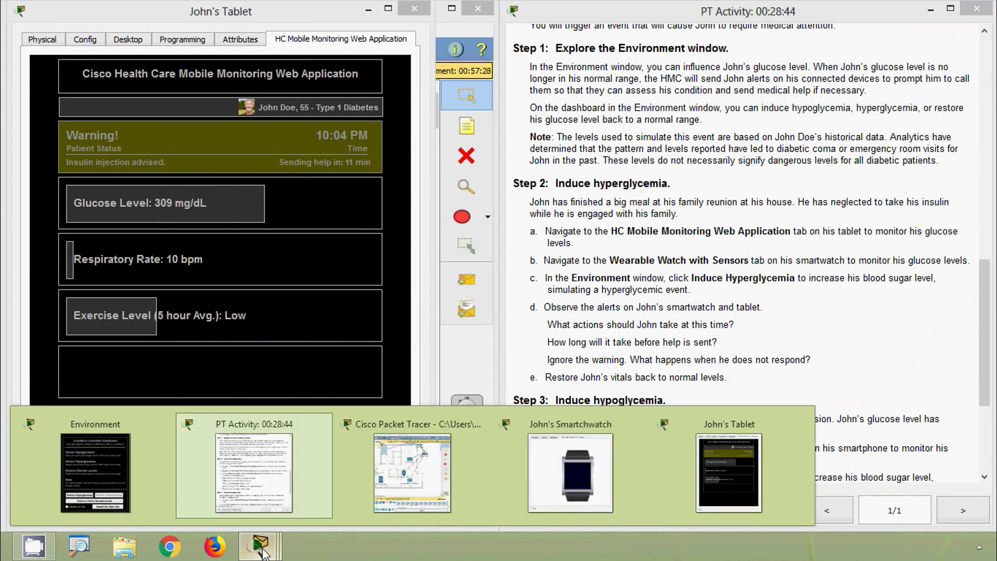
left_click(123, 493)
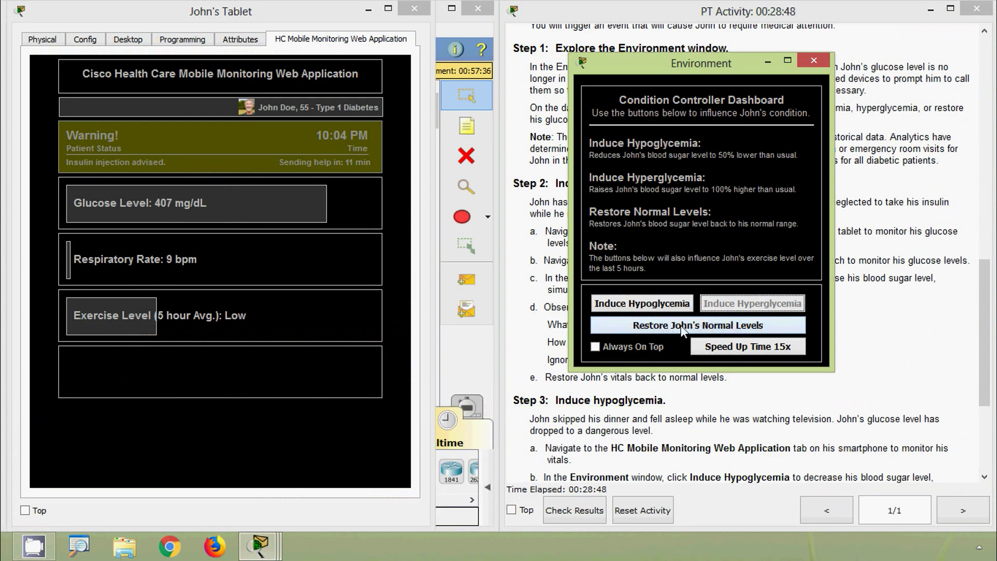
left_click(707, 327)
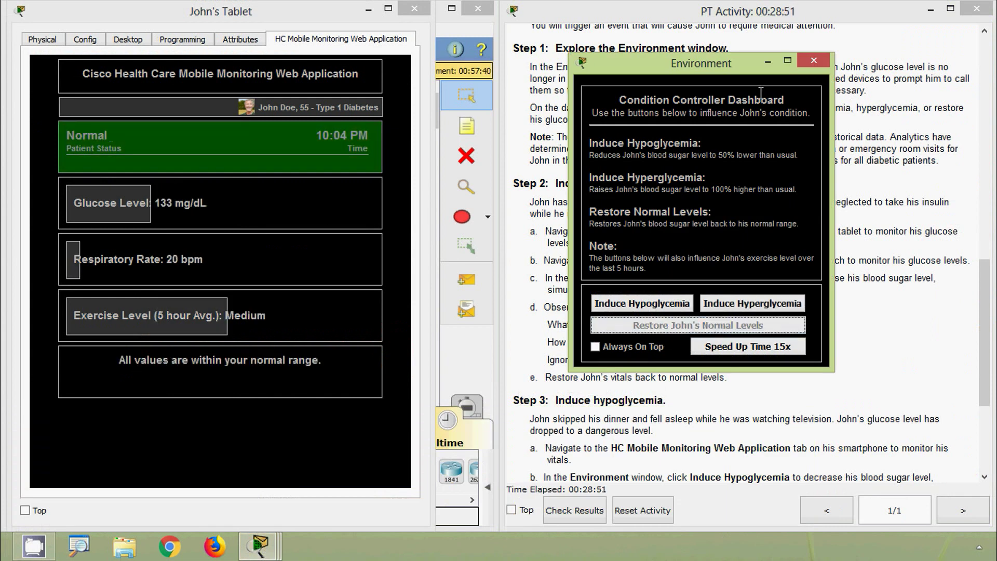
left_click(766, 65)
left_click(414, 8)
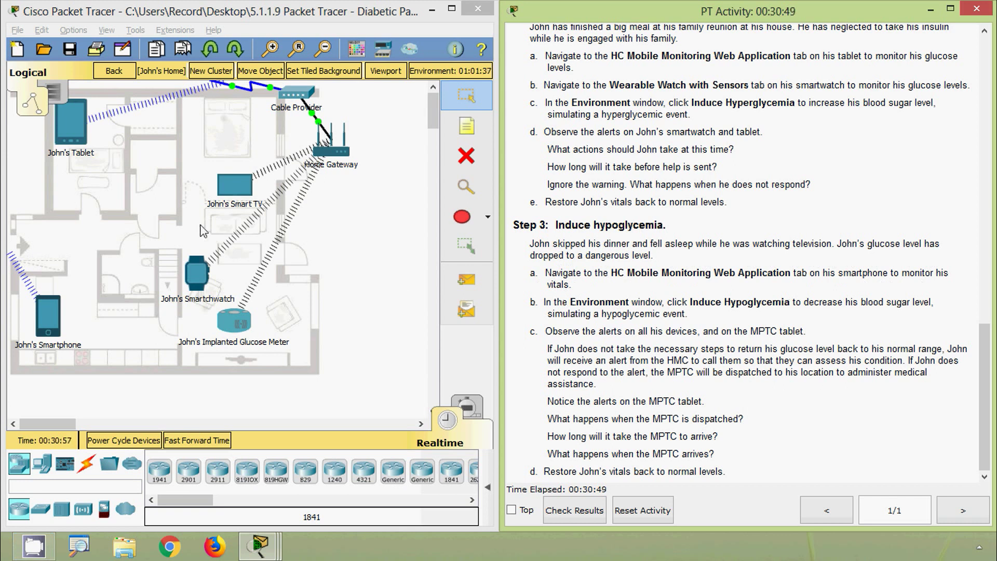
- Show the HC Mobile Monitoring Web Application on the patient's smartphone in a narrower, taller window beside the instructions
left_click(56, 313)
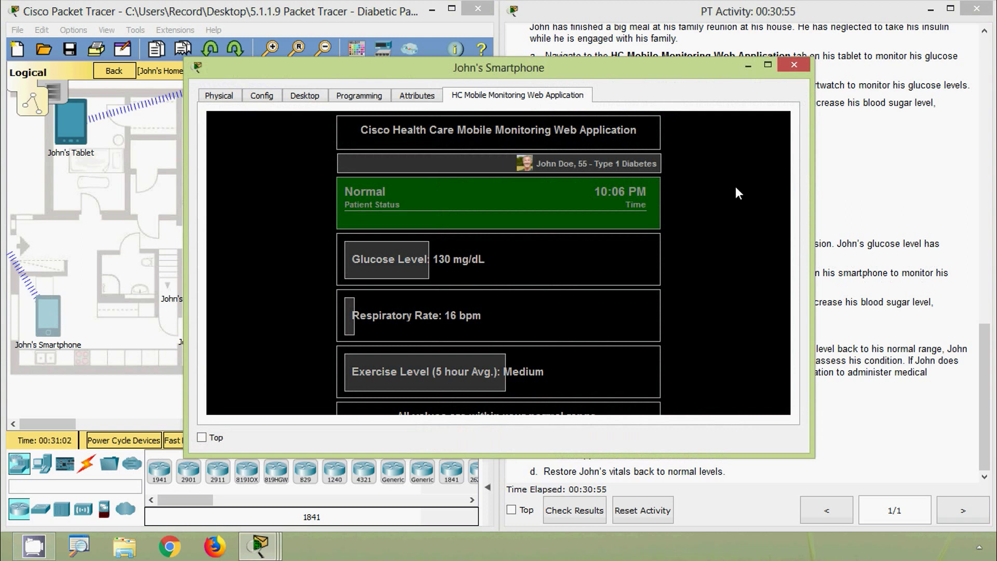
left_click_drag(811, 211, 555, 237)
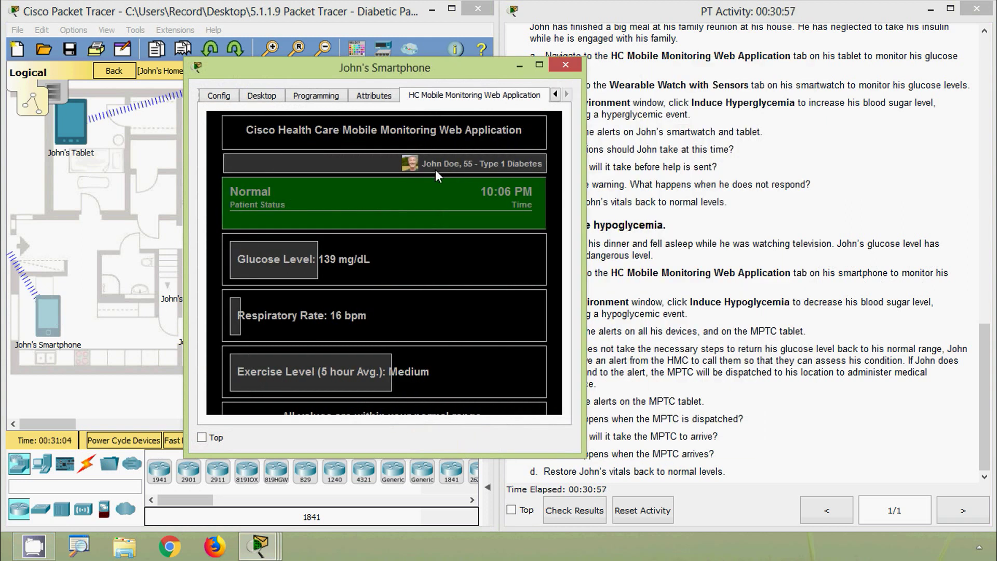
left_click_drag(356, 64, 252, 18)
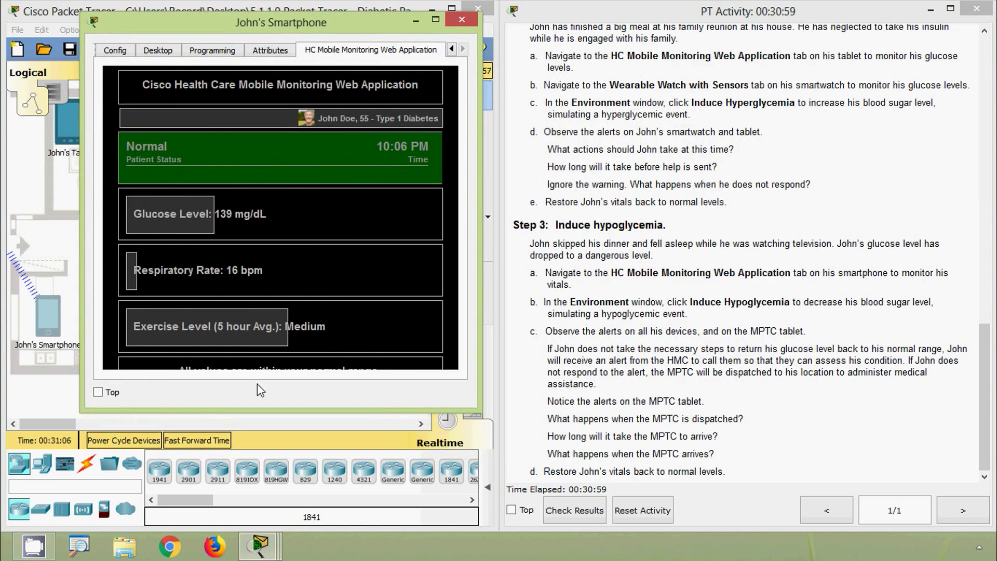
left_click_drag(263, 411, 260, 524)
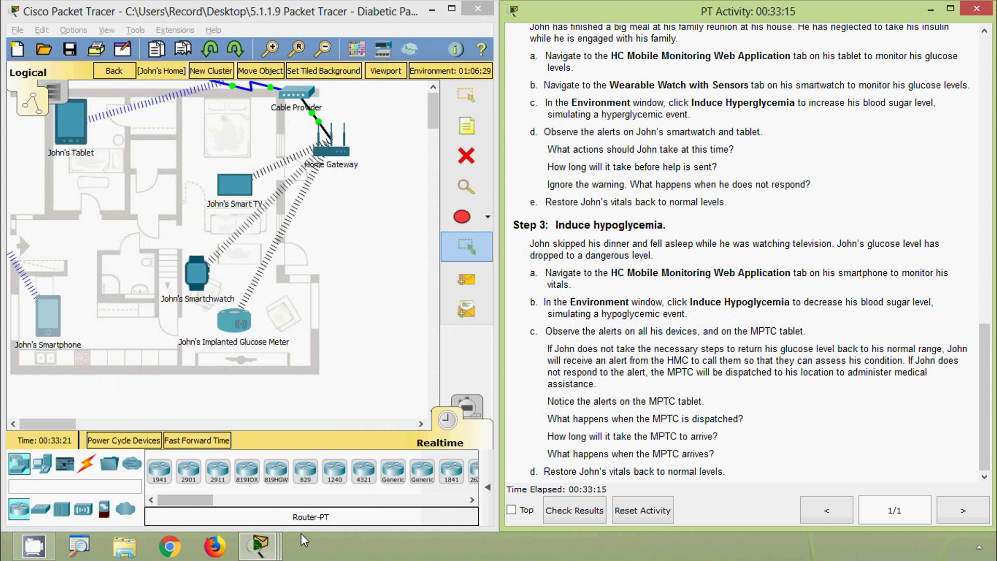
- Induce hypoglycemia from the Condition Controller Dashboard, keeping the Environment window clear of the activity's current instructions
left_click(260, 545)
left_click(101, 469)
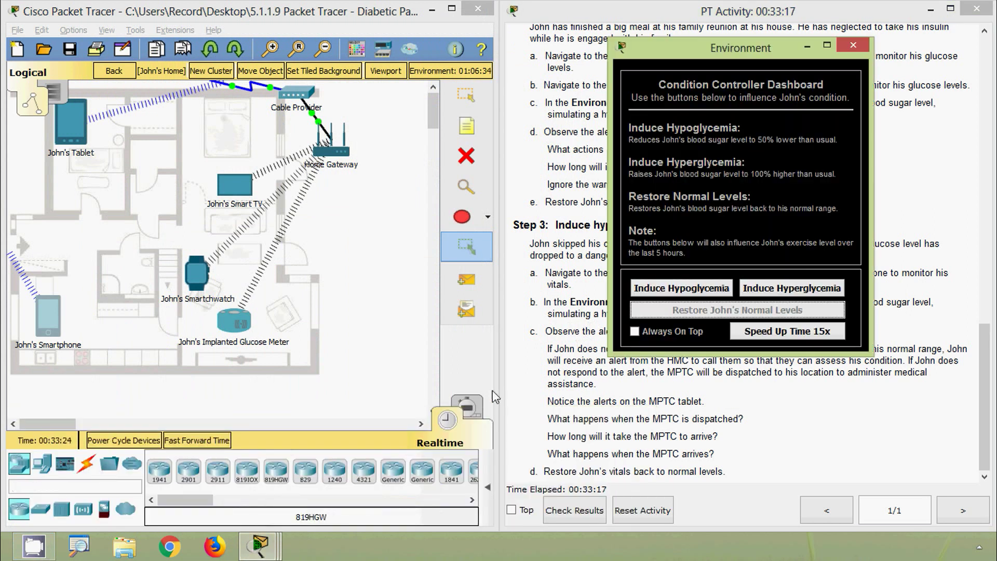
left_click_drag(689, 49, 710, 38)
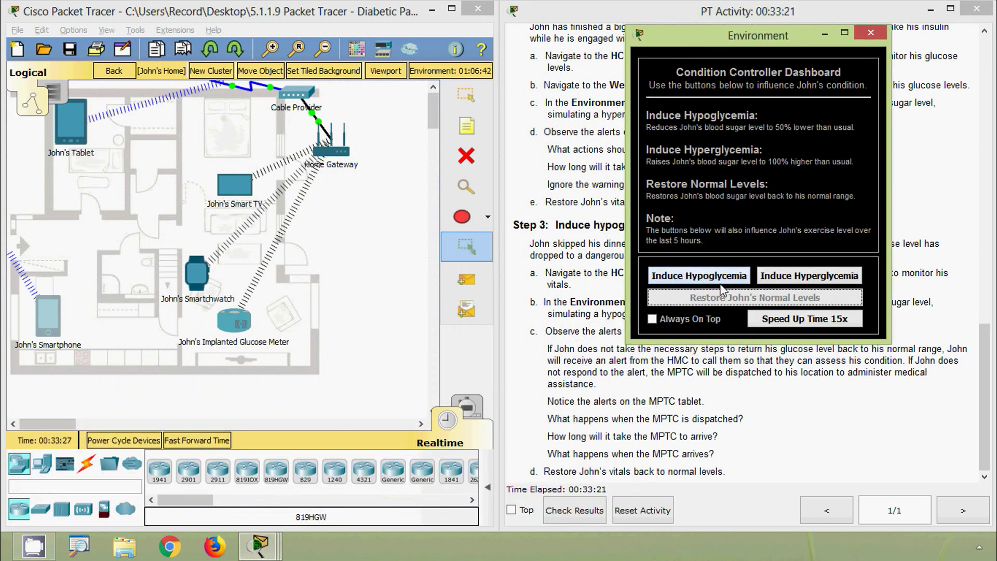
left_click_drag(680, 32, 670, 13)
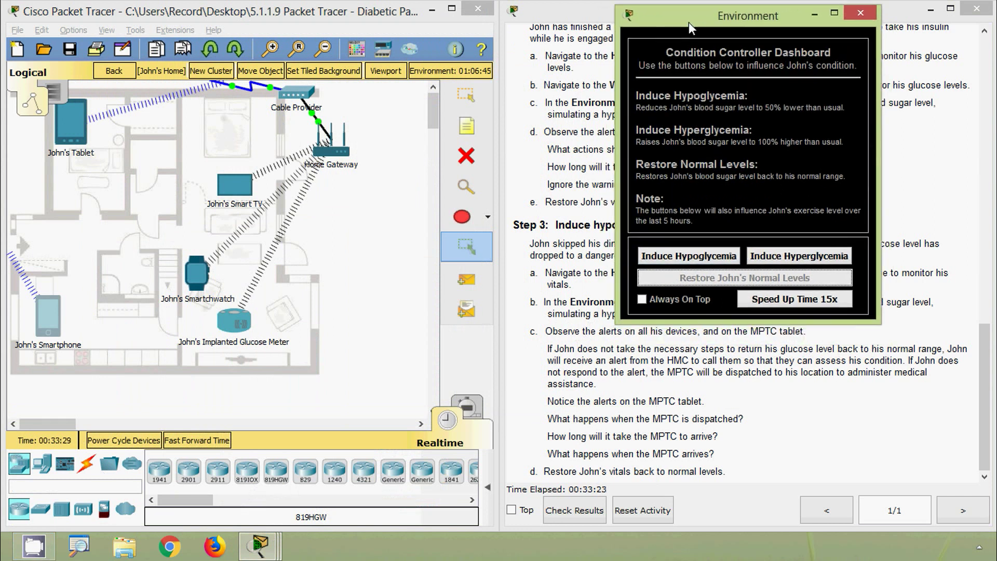
left_click(697, 257)
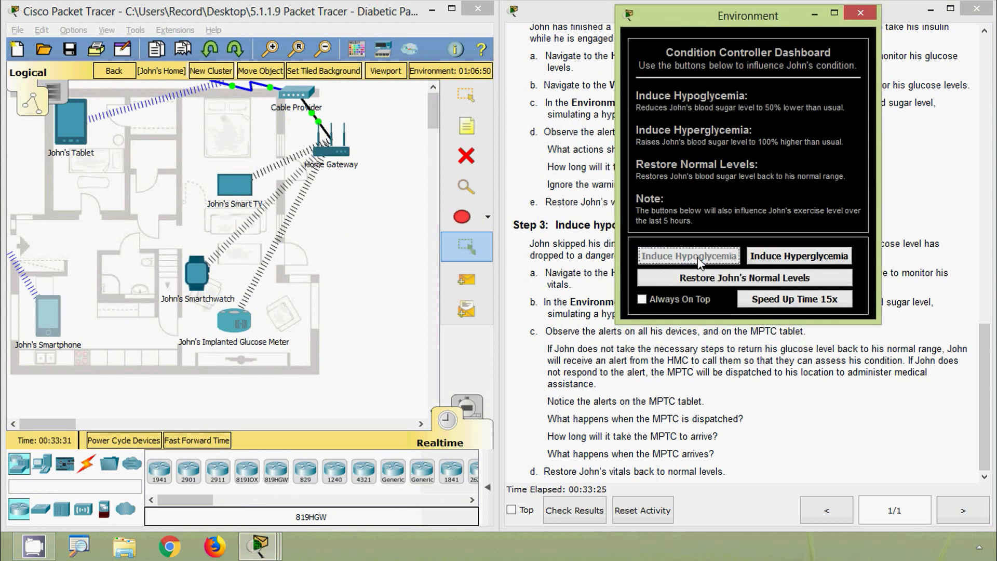
- Examine the hypoglycemia alert on the patient's smartphone alongside the activity instructions
left_click(55, 325)
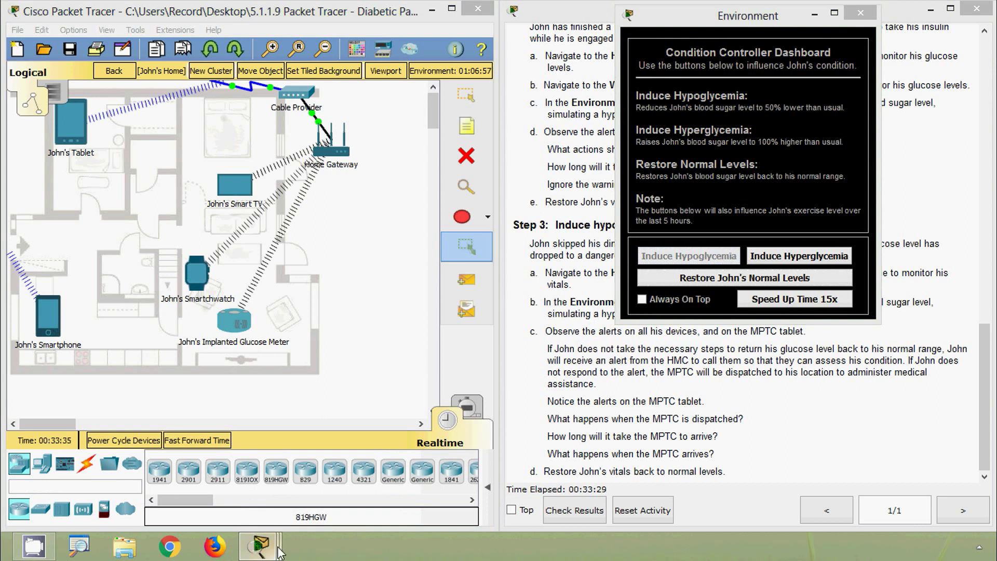
mouse_move(260, 545)
left_click(644, 405)
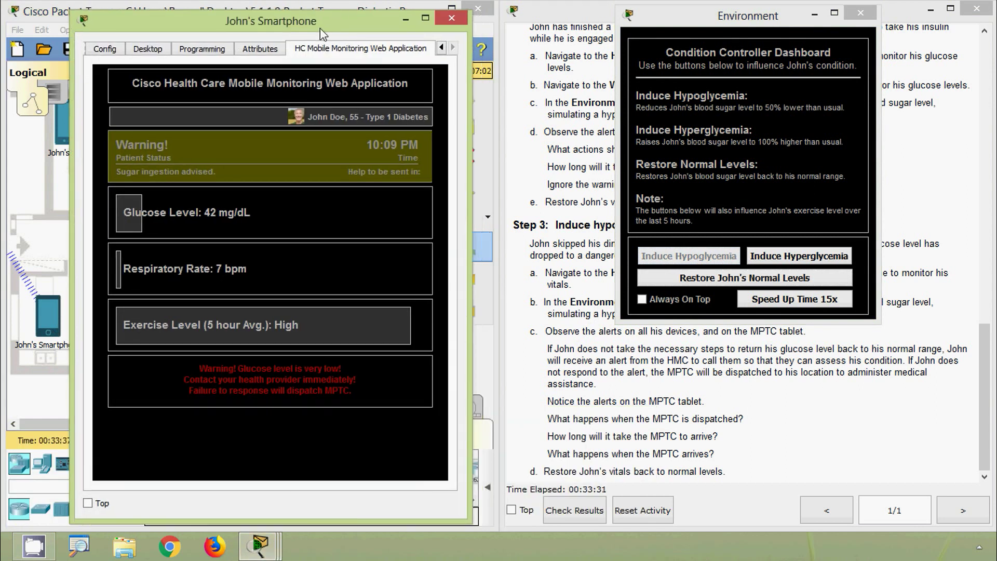
left_click(590, 363)
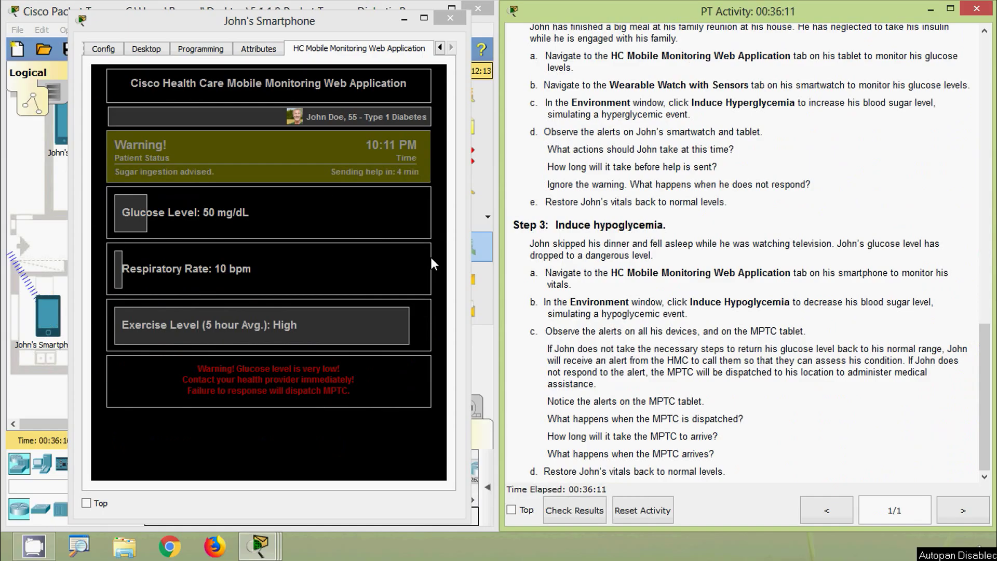
- Put away the smartphone window, examine the hypoglycemia alert in the HC Mobile Monitoring Web Application on MPTC Tablet #1, and close the tablet
left_click(404, 18)
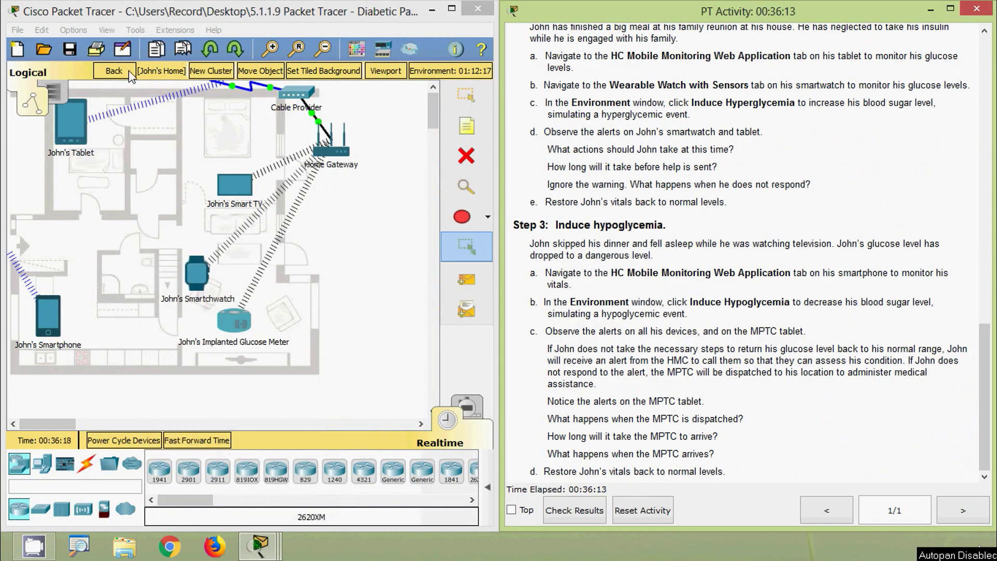
left_click(106, 71)
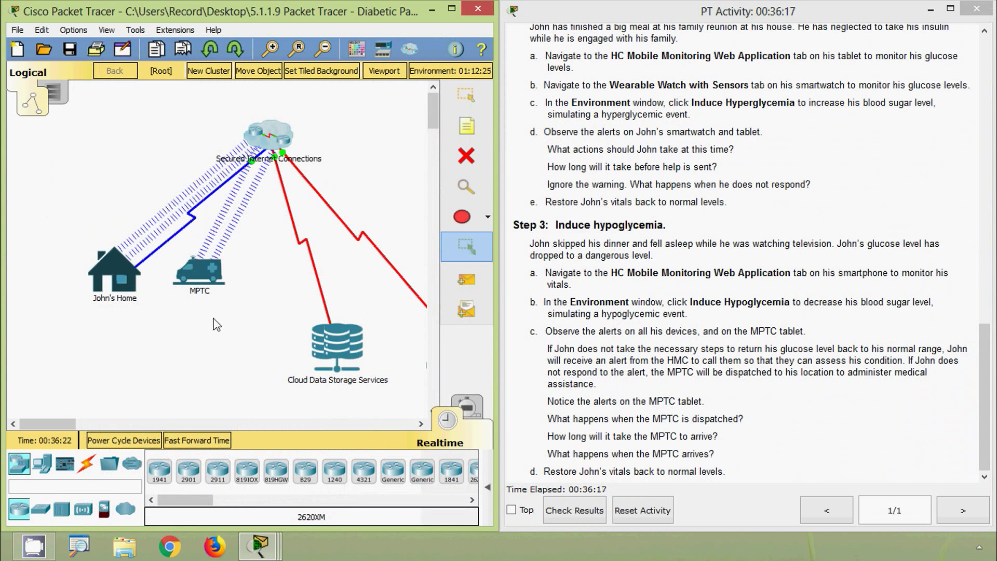
left_click(199, 273)
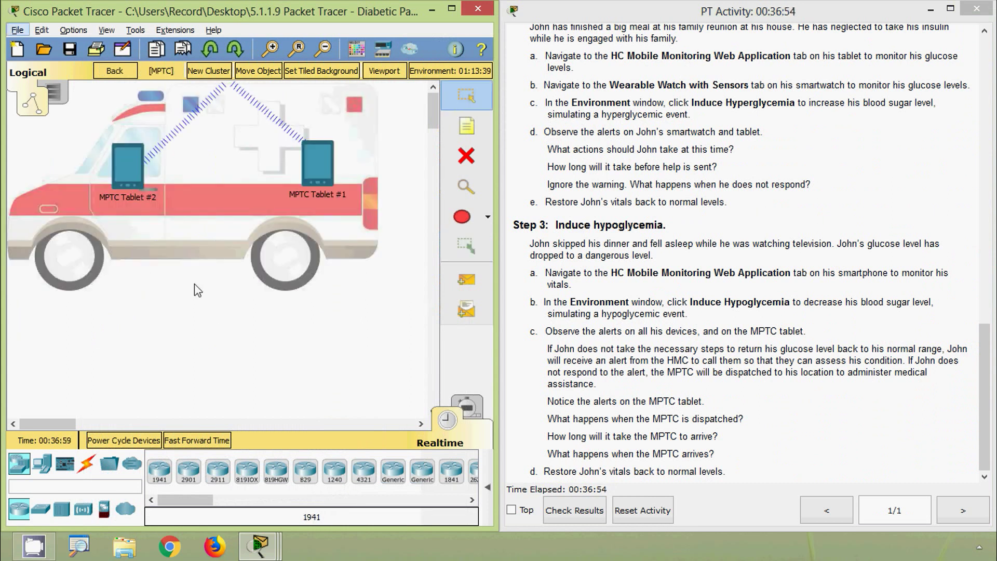
left_click(313, 174)
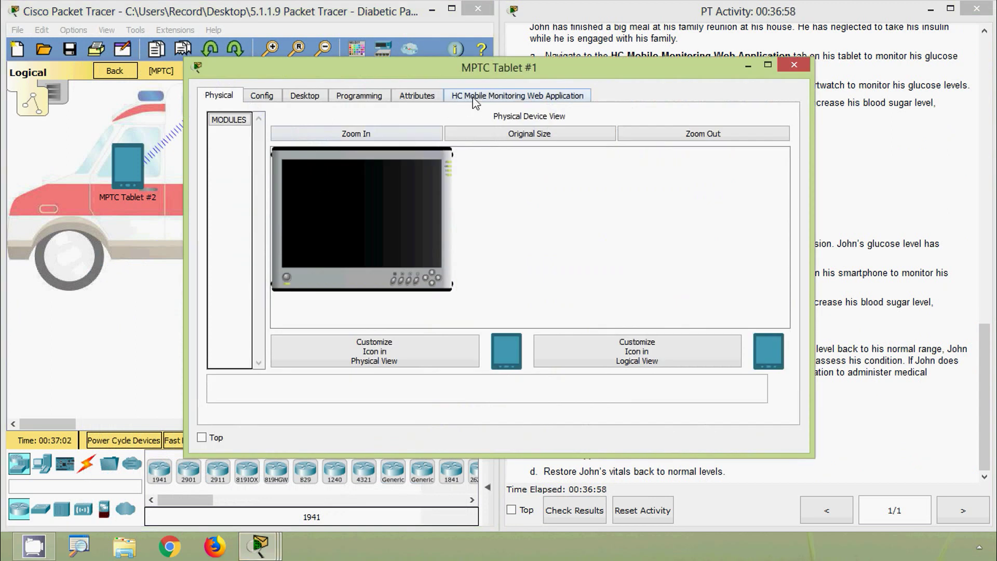
left_click(539, 99)
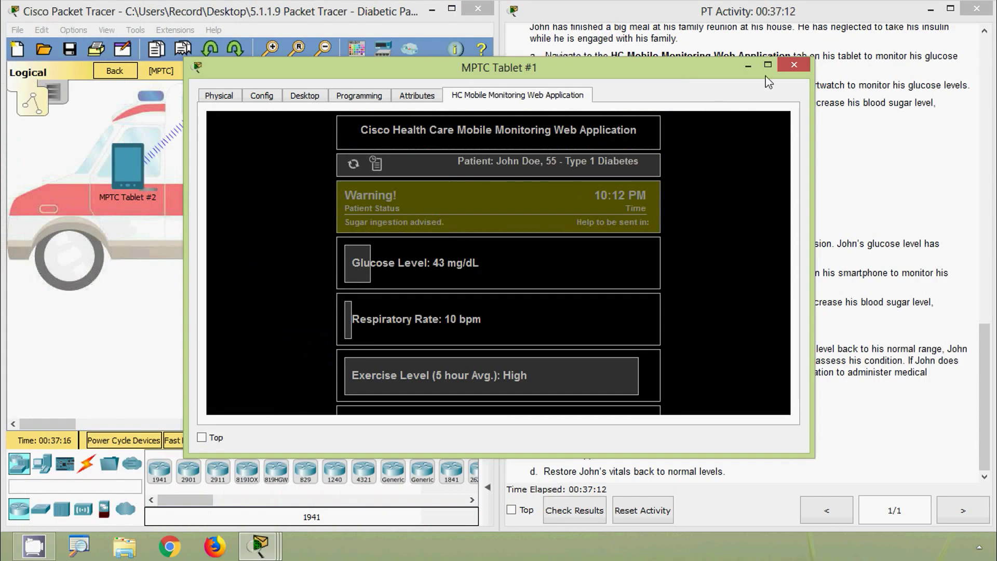
left_click(793, 65)
left_click(118, 75)
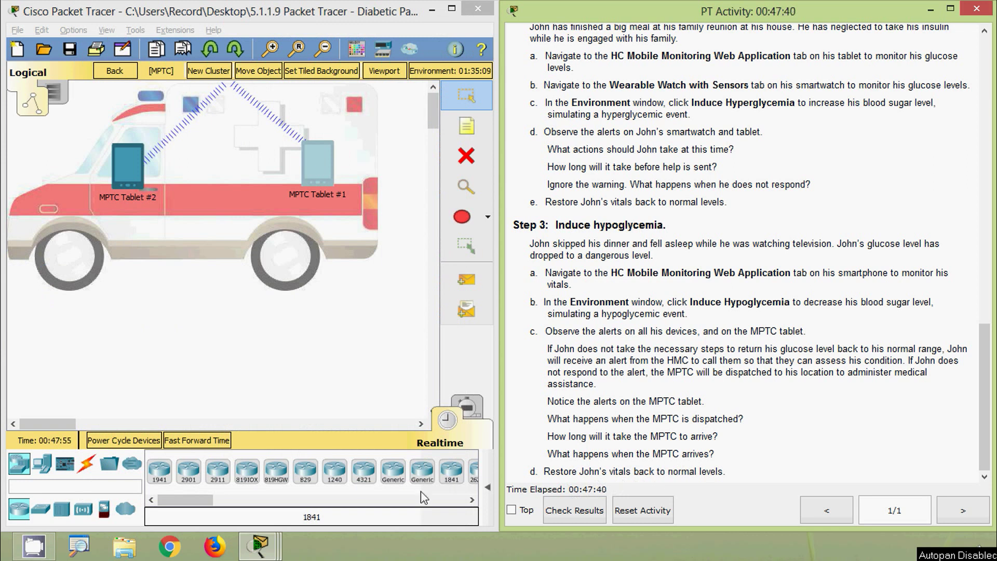
- Bring back the Environment window and restore the patient's normal levels from the Condition Controller Dashboard
mouse_move(276, 542)
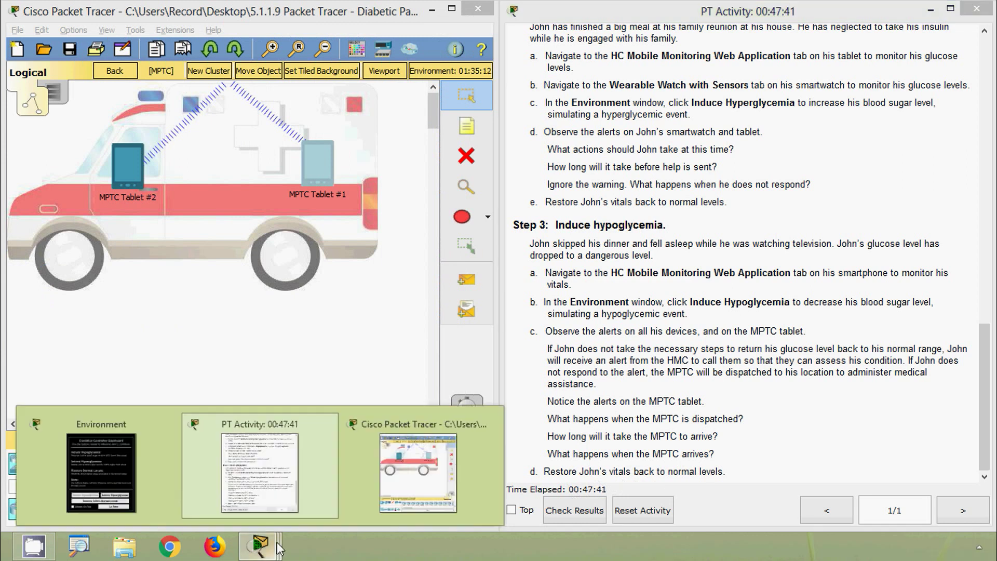
left_click(108, 460)
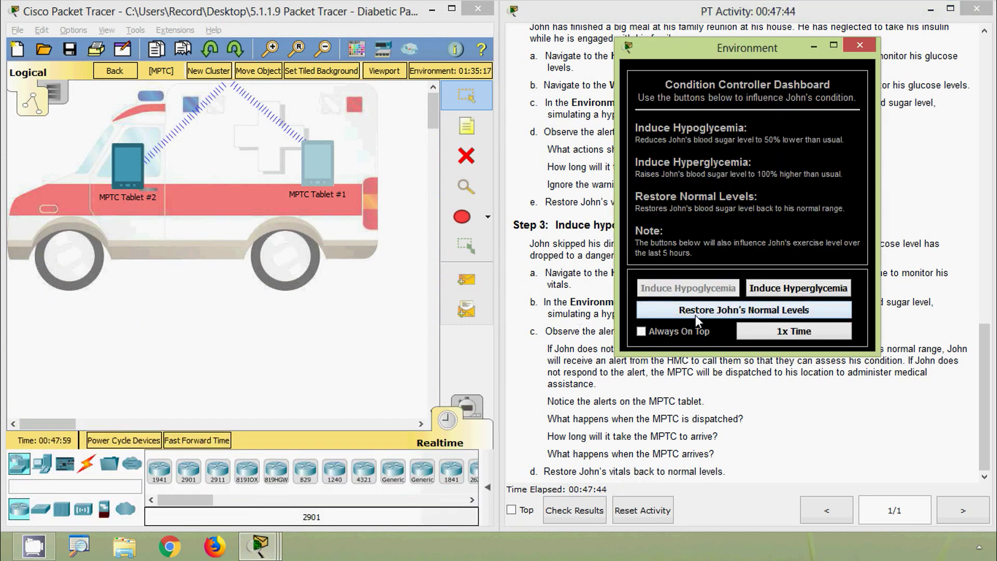
left_click(734, 311)
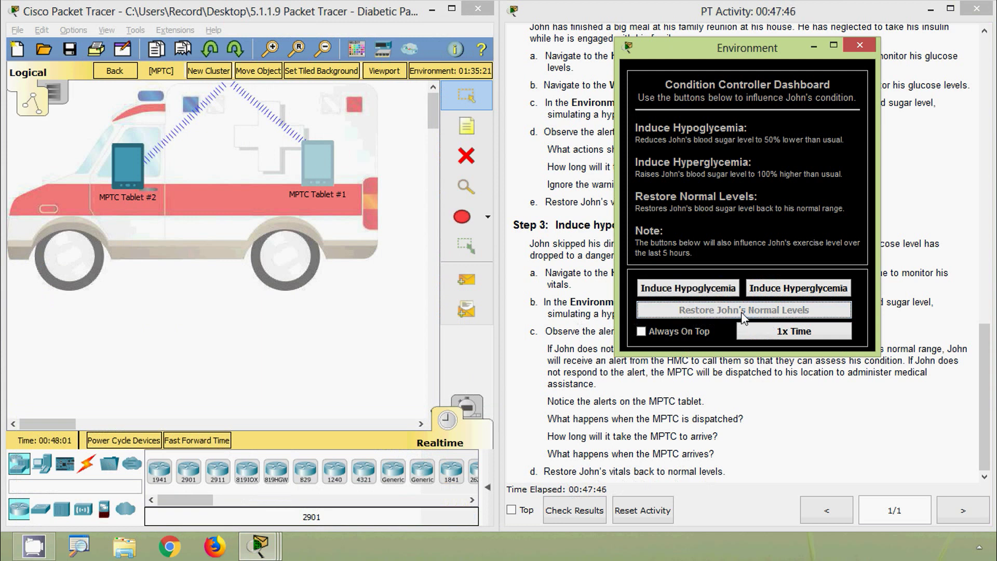
- Check the patient's status on MPTC Tablet #1, put away the tablet and Environment windows, and return to the beginning of the activity instructions
left_click(309, 179)
left_click(310, 179)
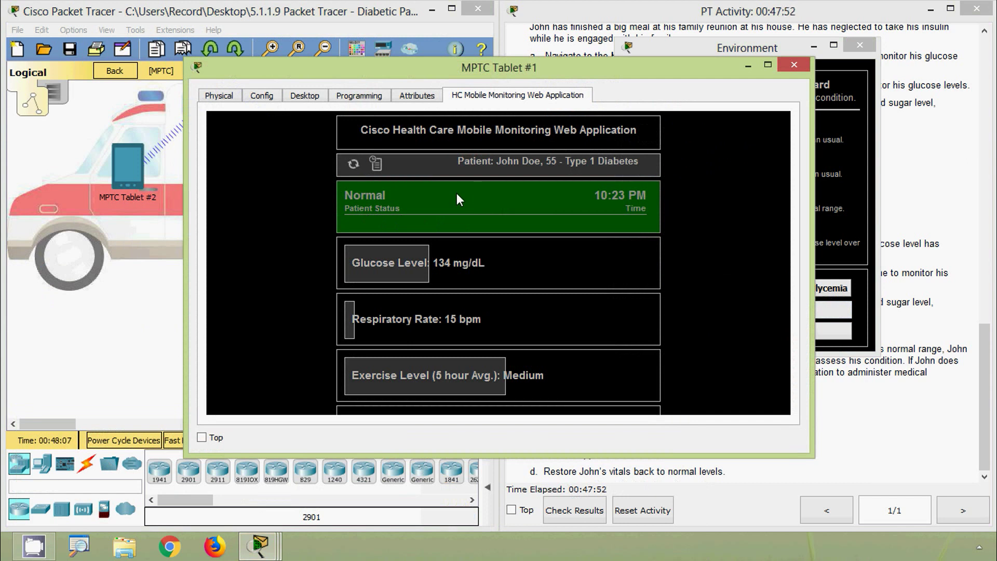
left_click(794, 64)
left_click(813, 47)
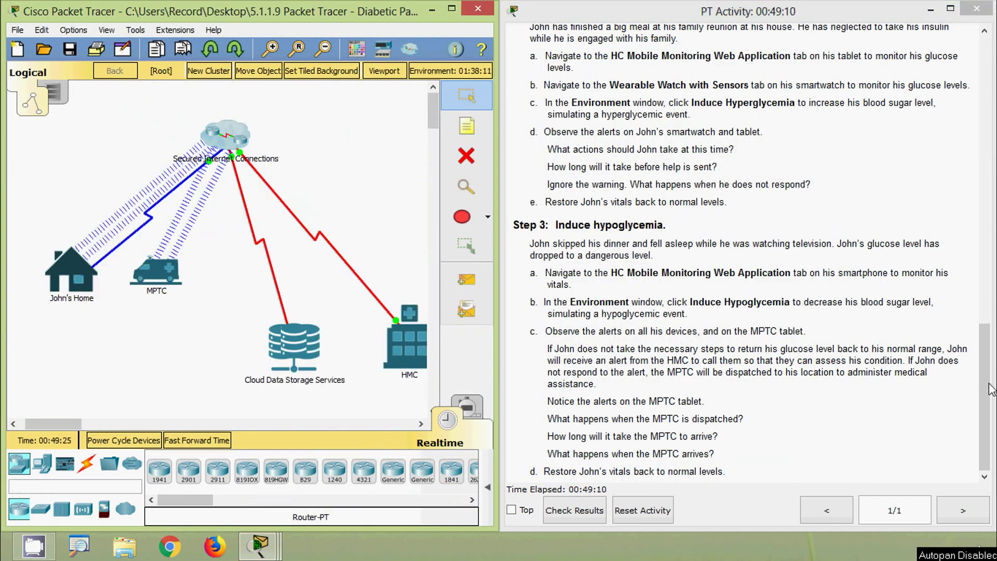
left_click_drag(983, 387, 984, 100)
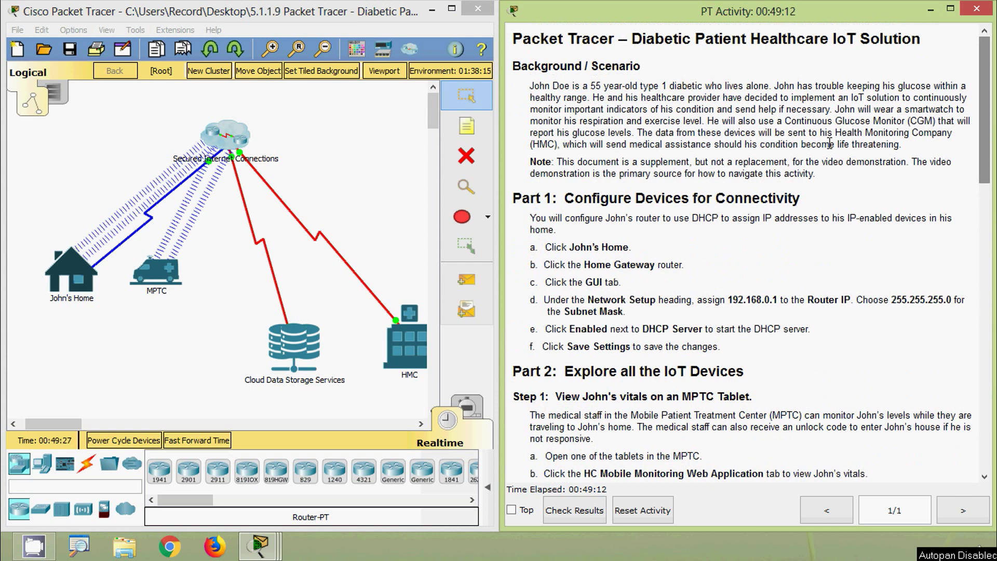